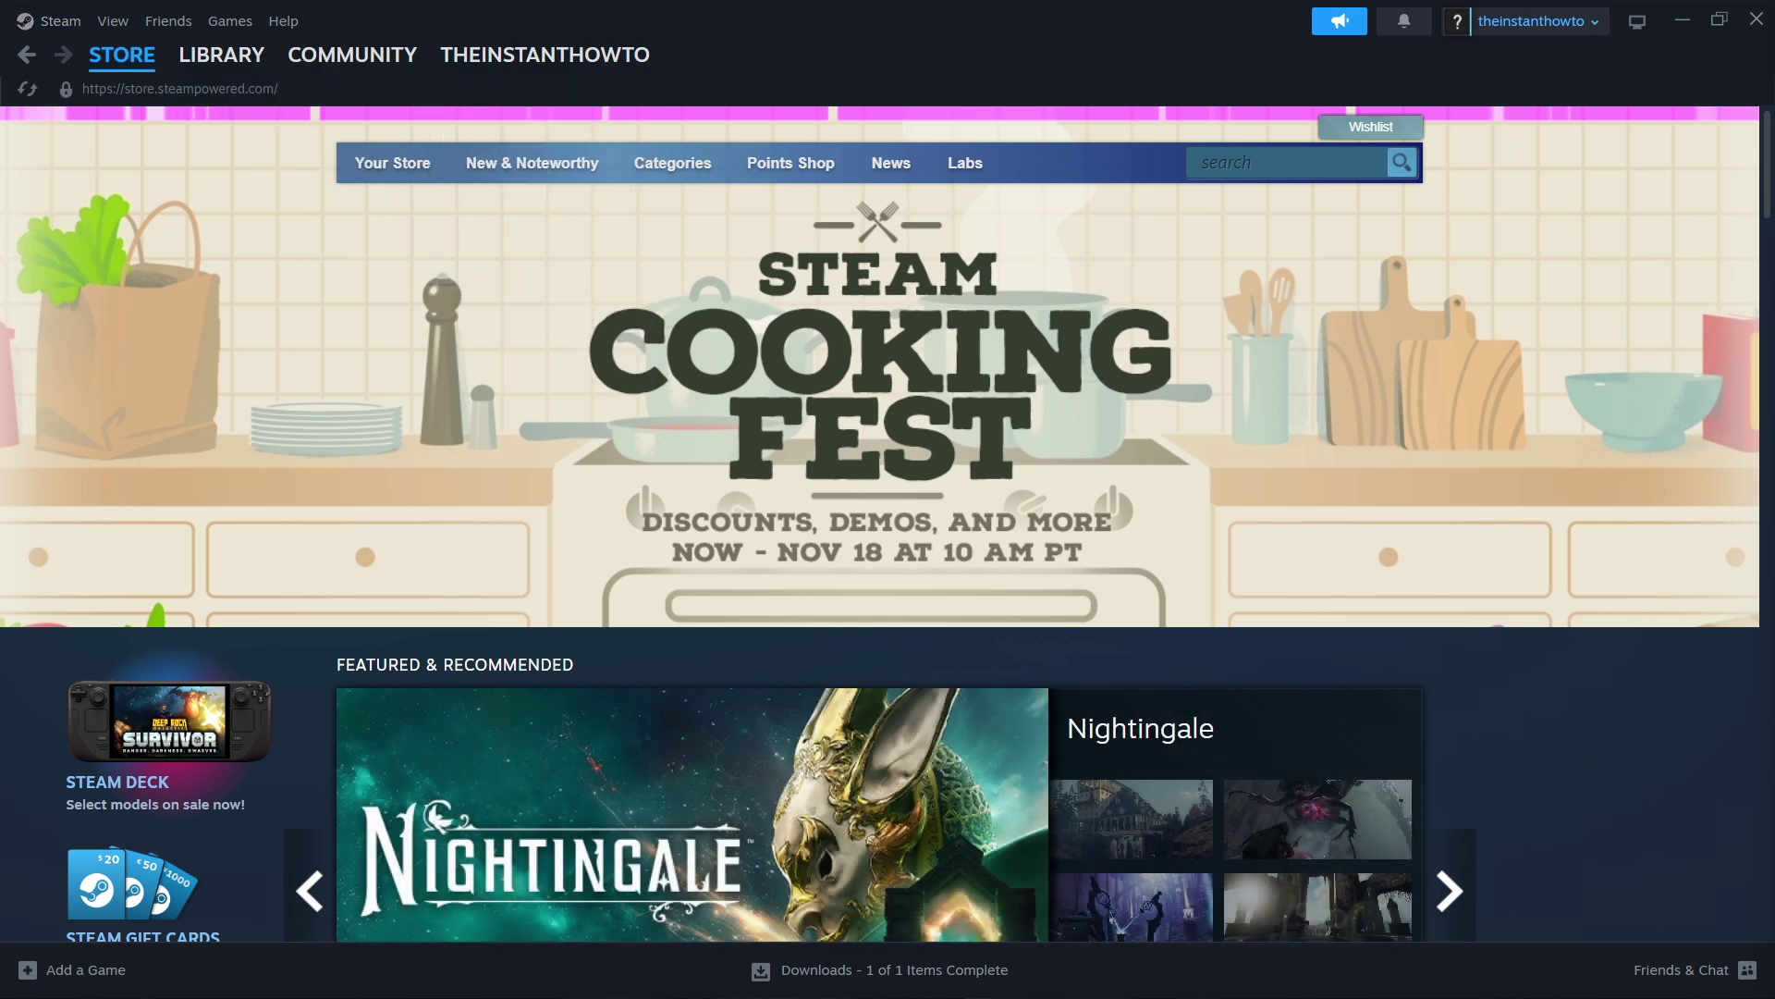
Step: Download the Windows Steam installer, SteamSetup (4).exe, from the Steam site's Install Steam page in Chrome
key("alt+Tab")
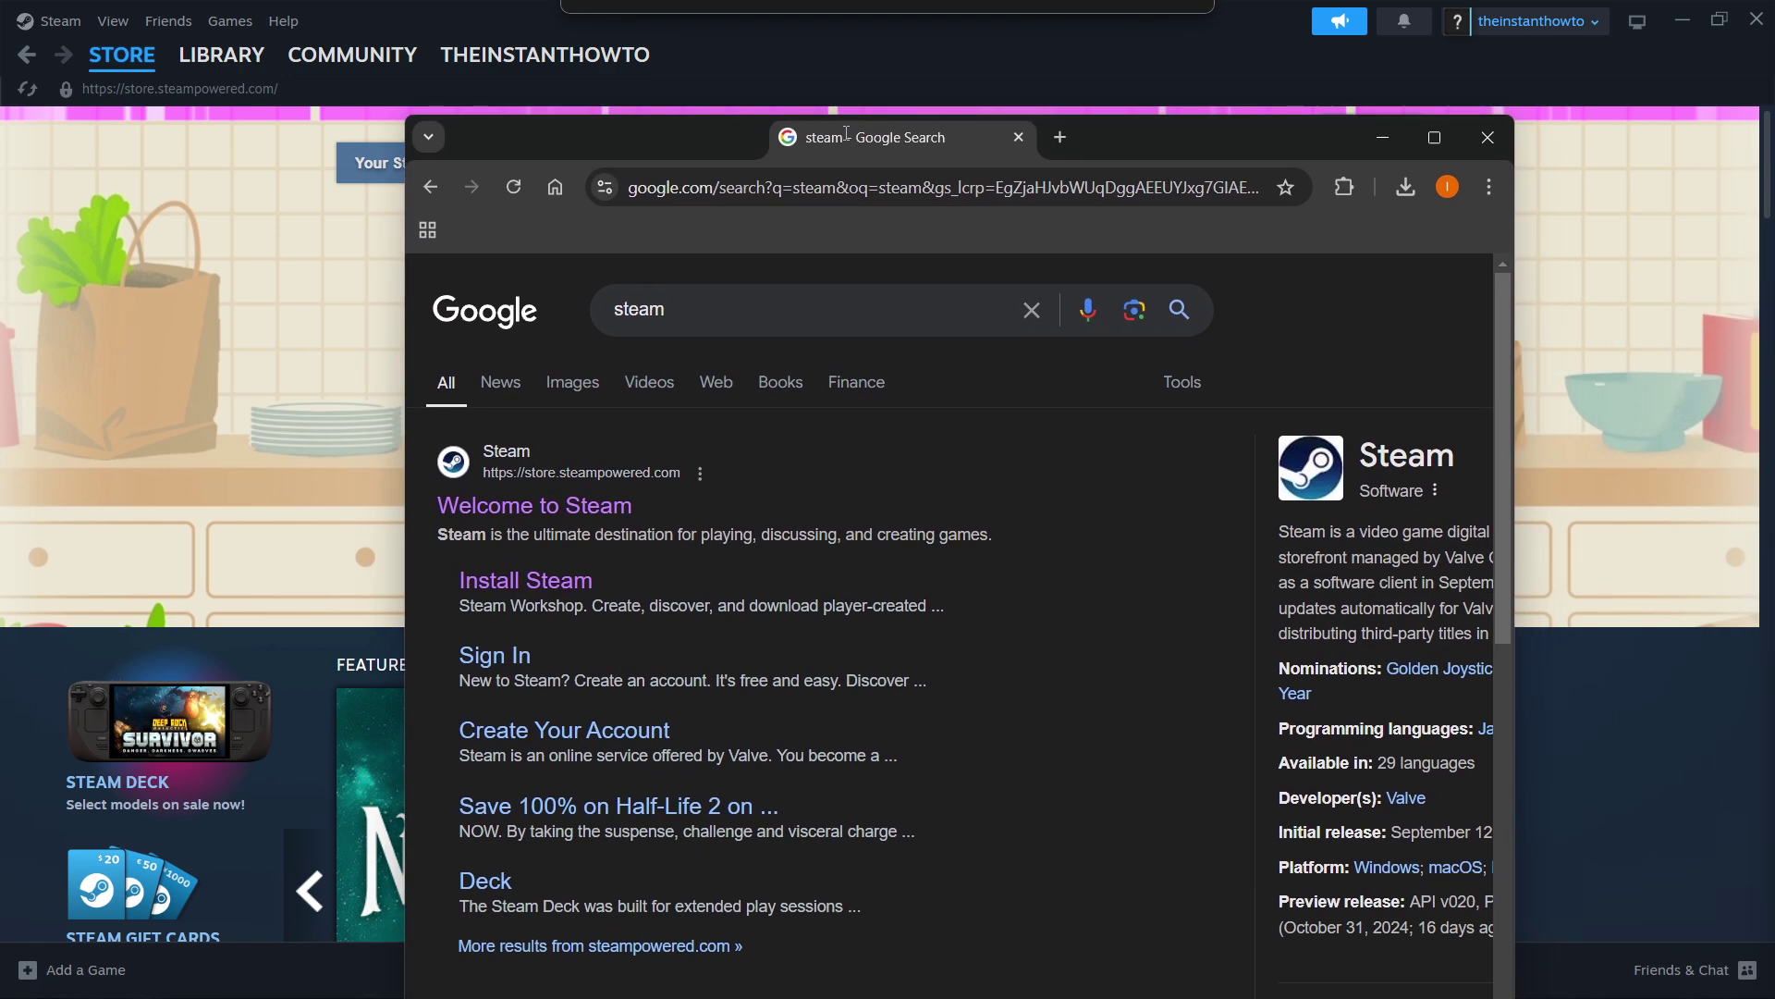
left_click_drag(859, 149, 825, 53)
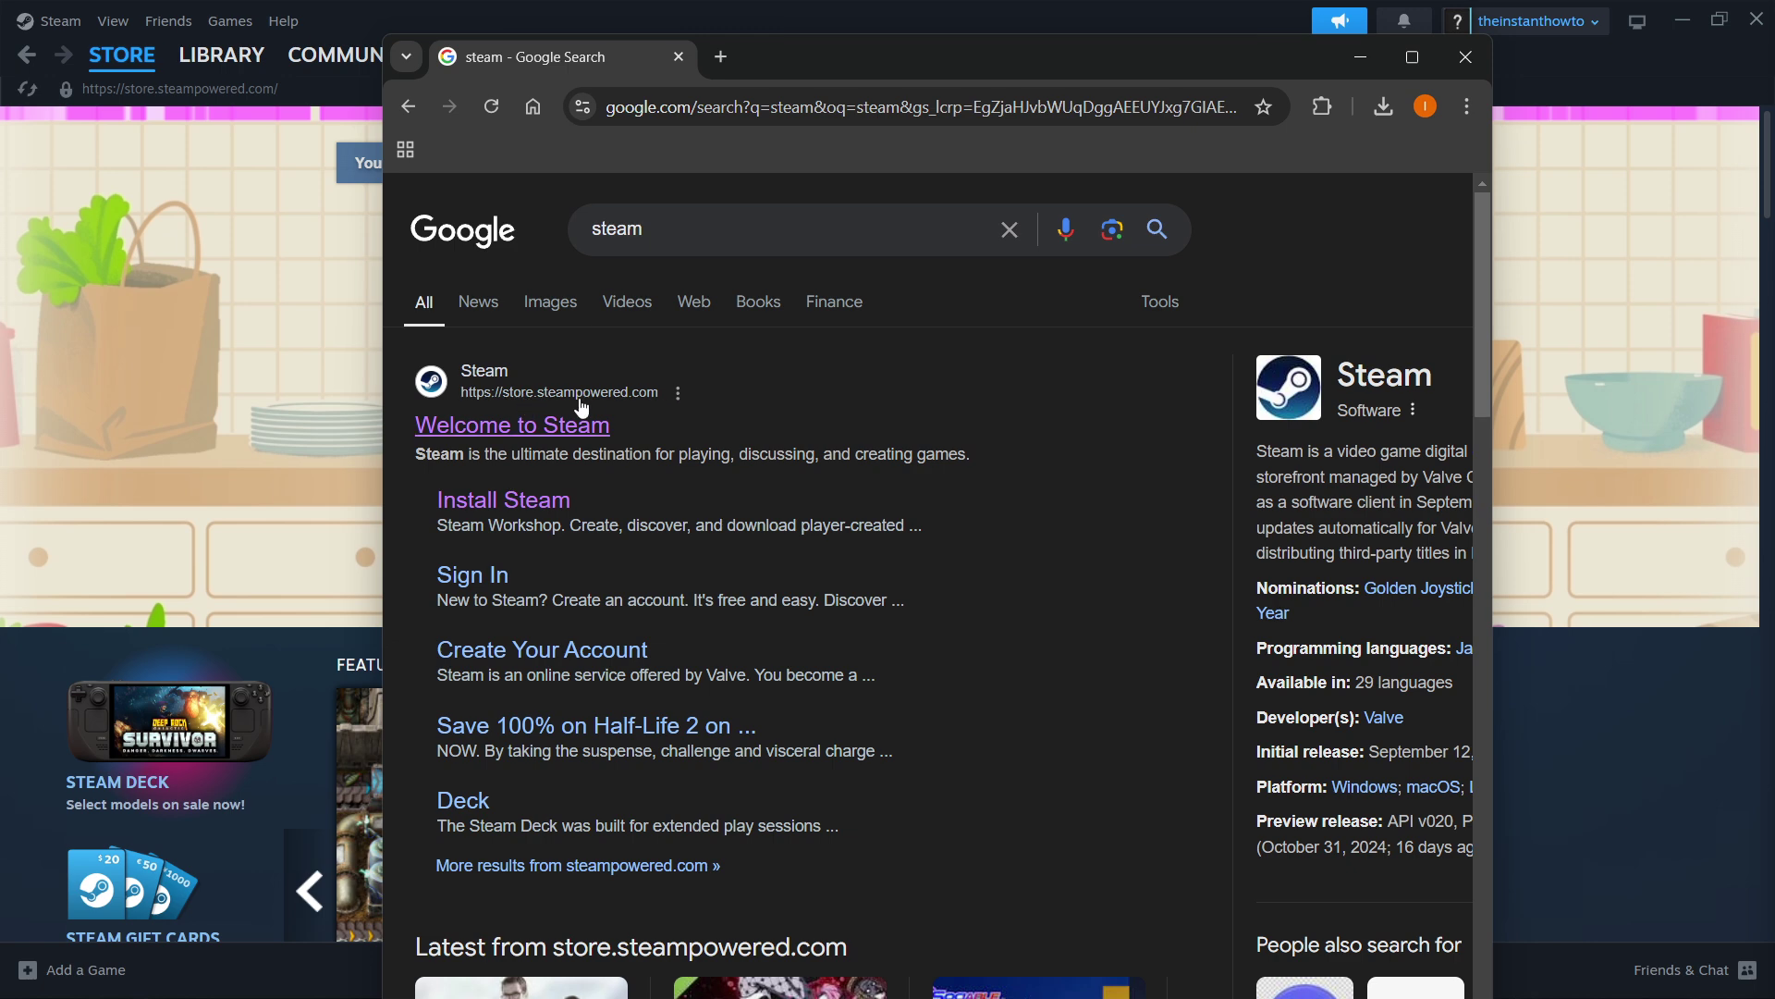
left_click(514, 428)
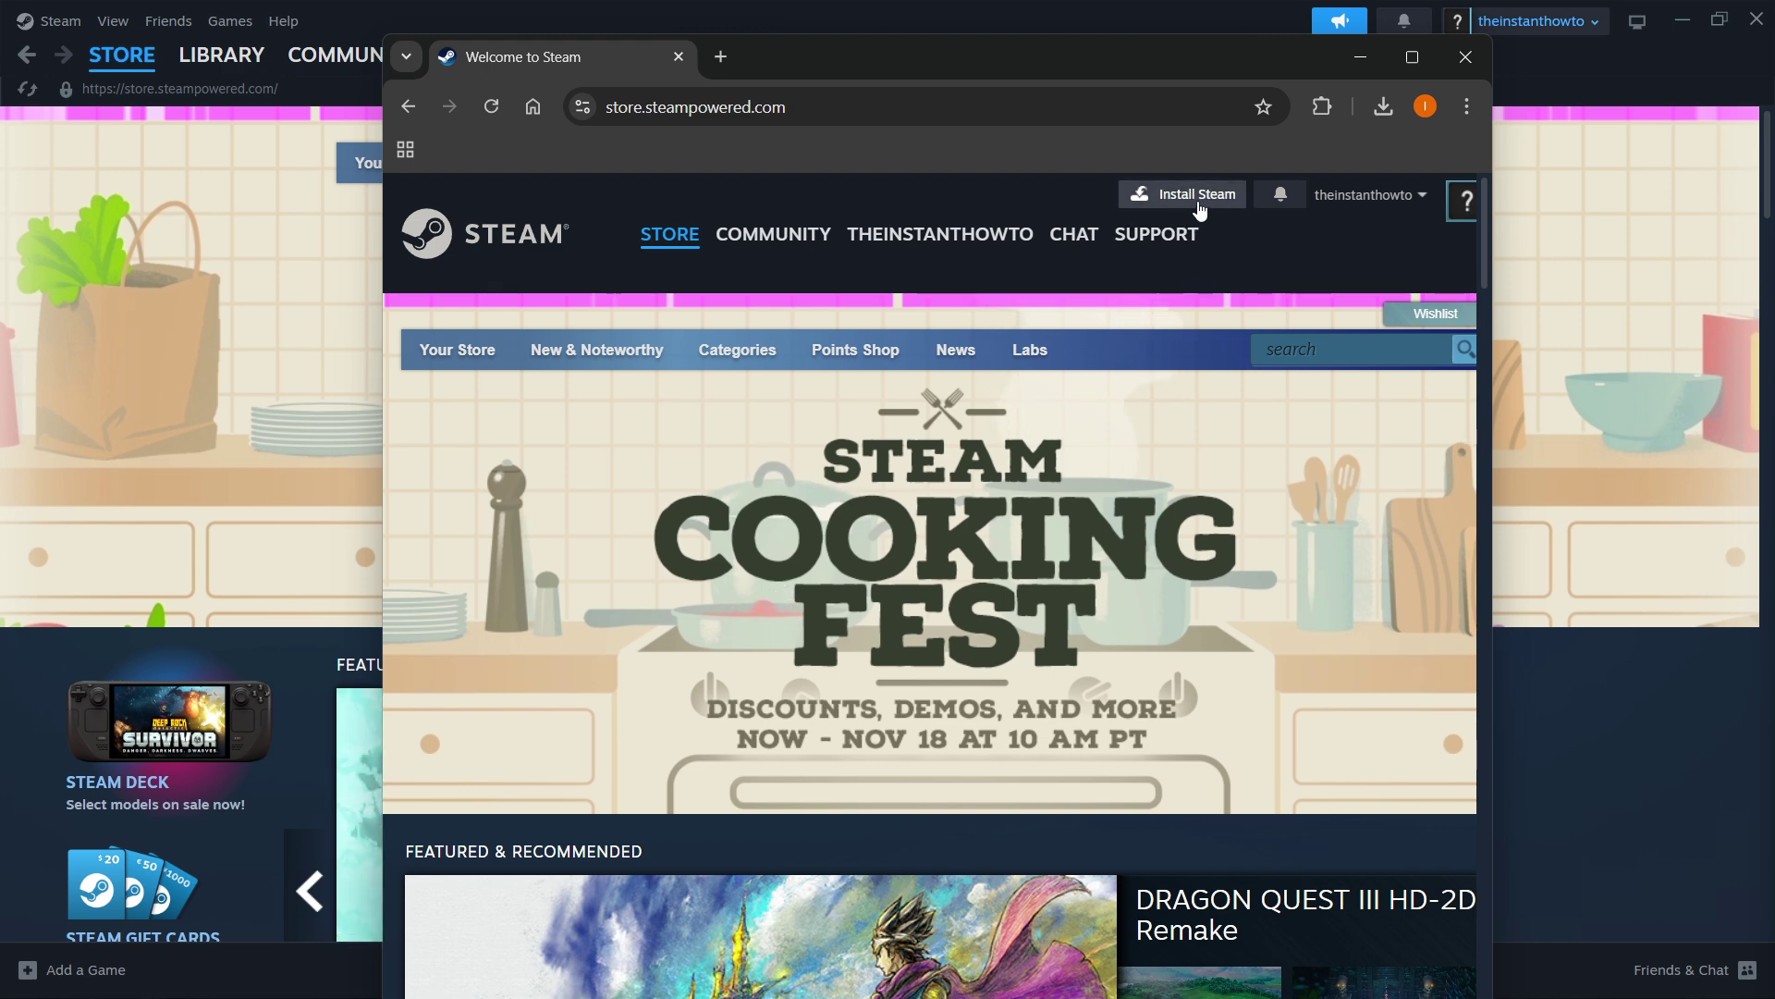
left_click(1199, 194)
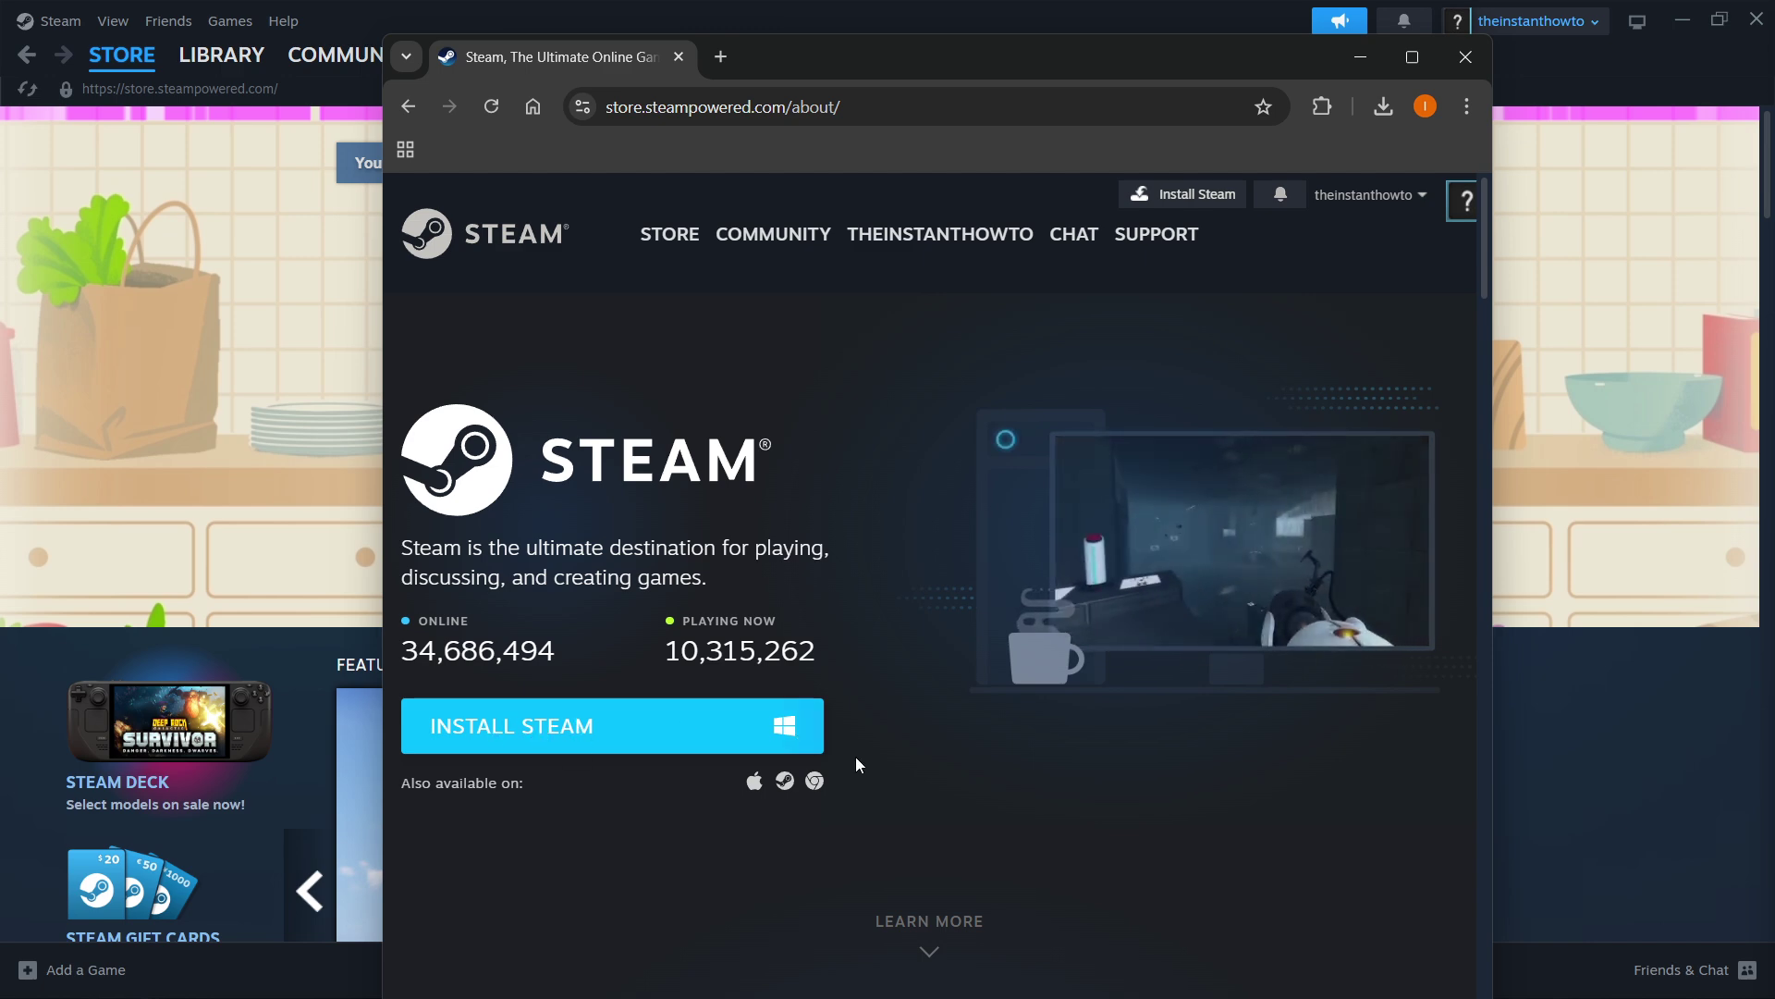
left_click(652, 737)
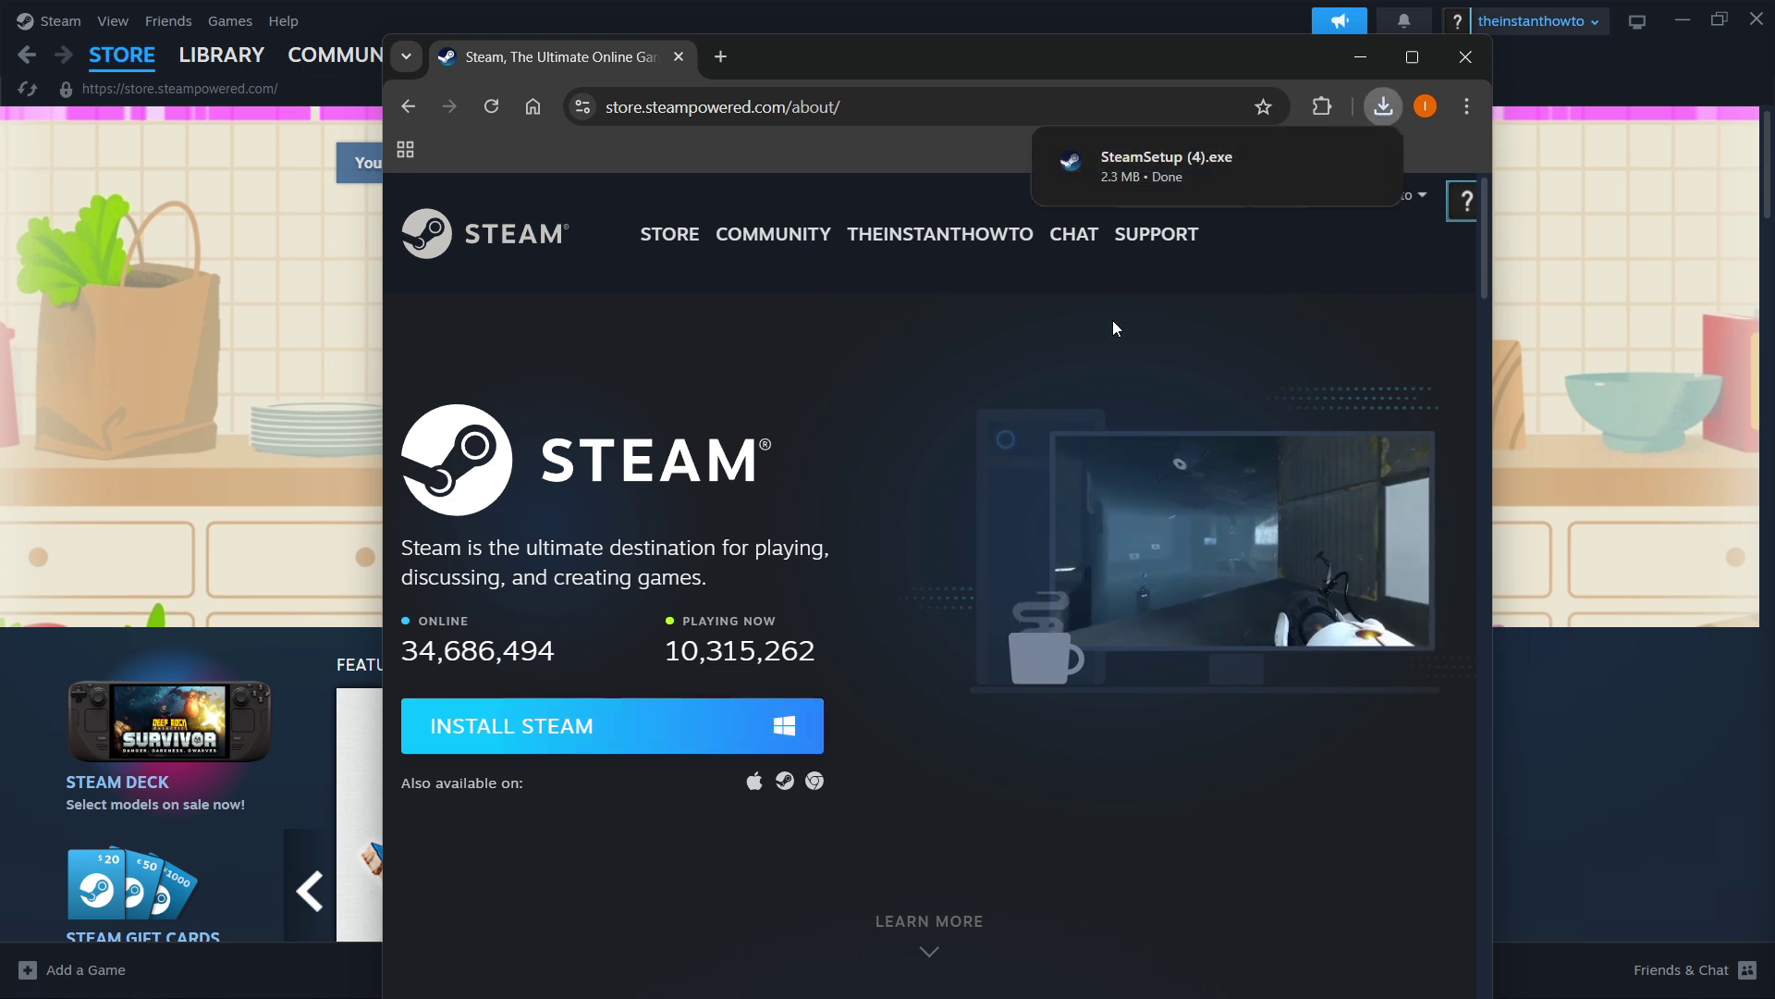
mouse_move(1179, 183)
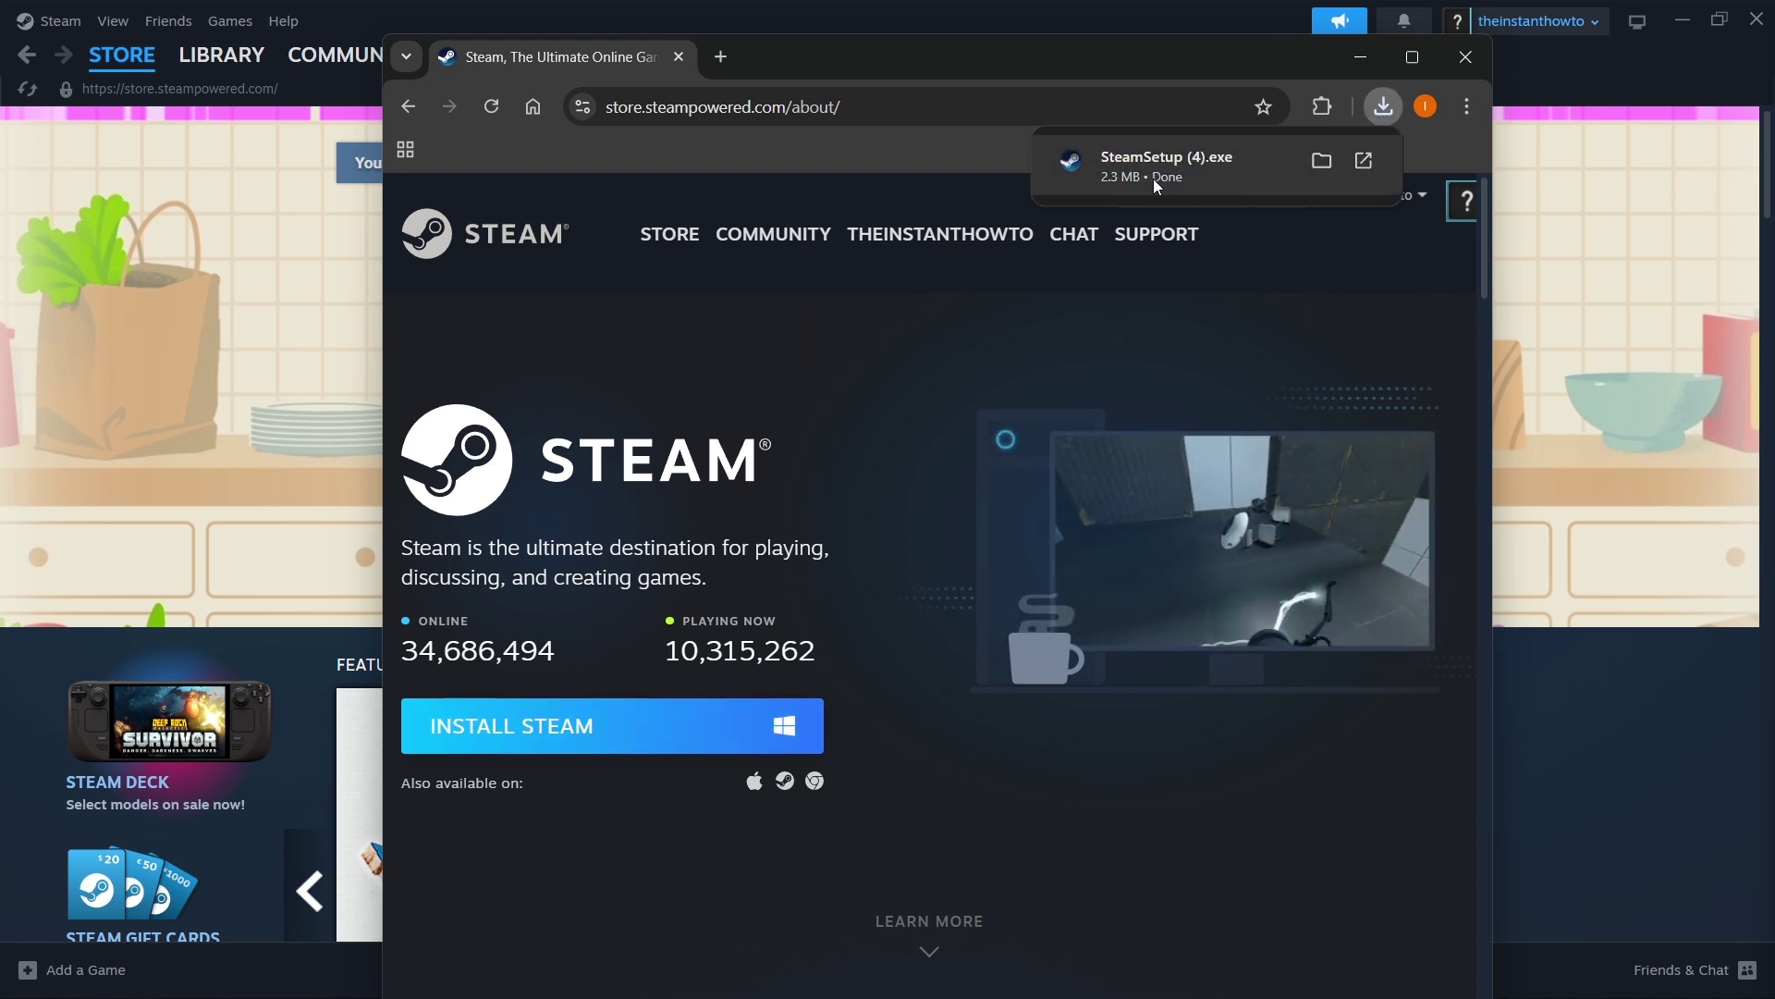
Step: Run SteamSetup (4).exe and advance past Welcome and English language to Choose Install Location
left_click(1152, 179)
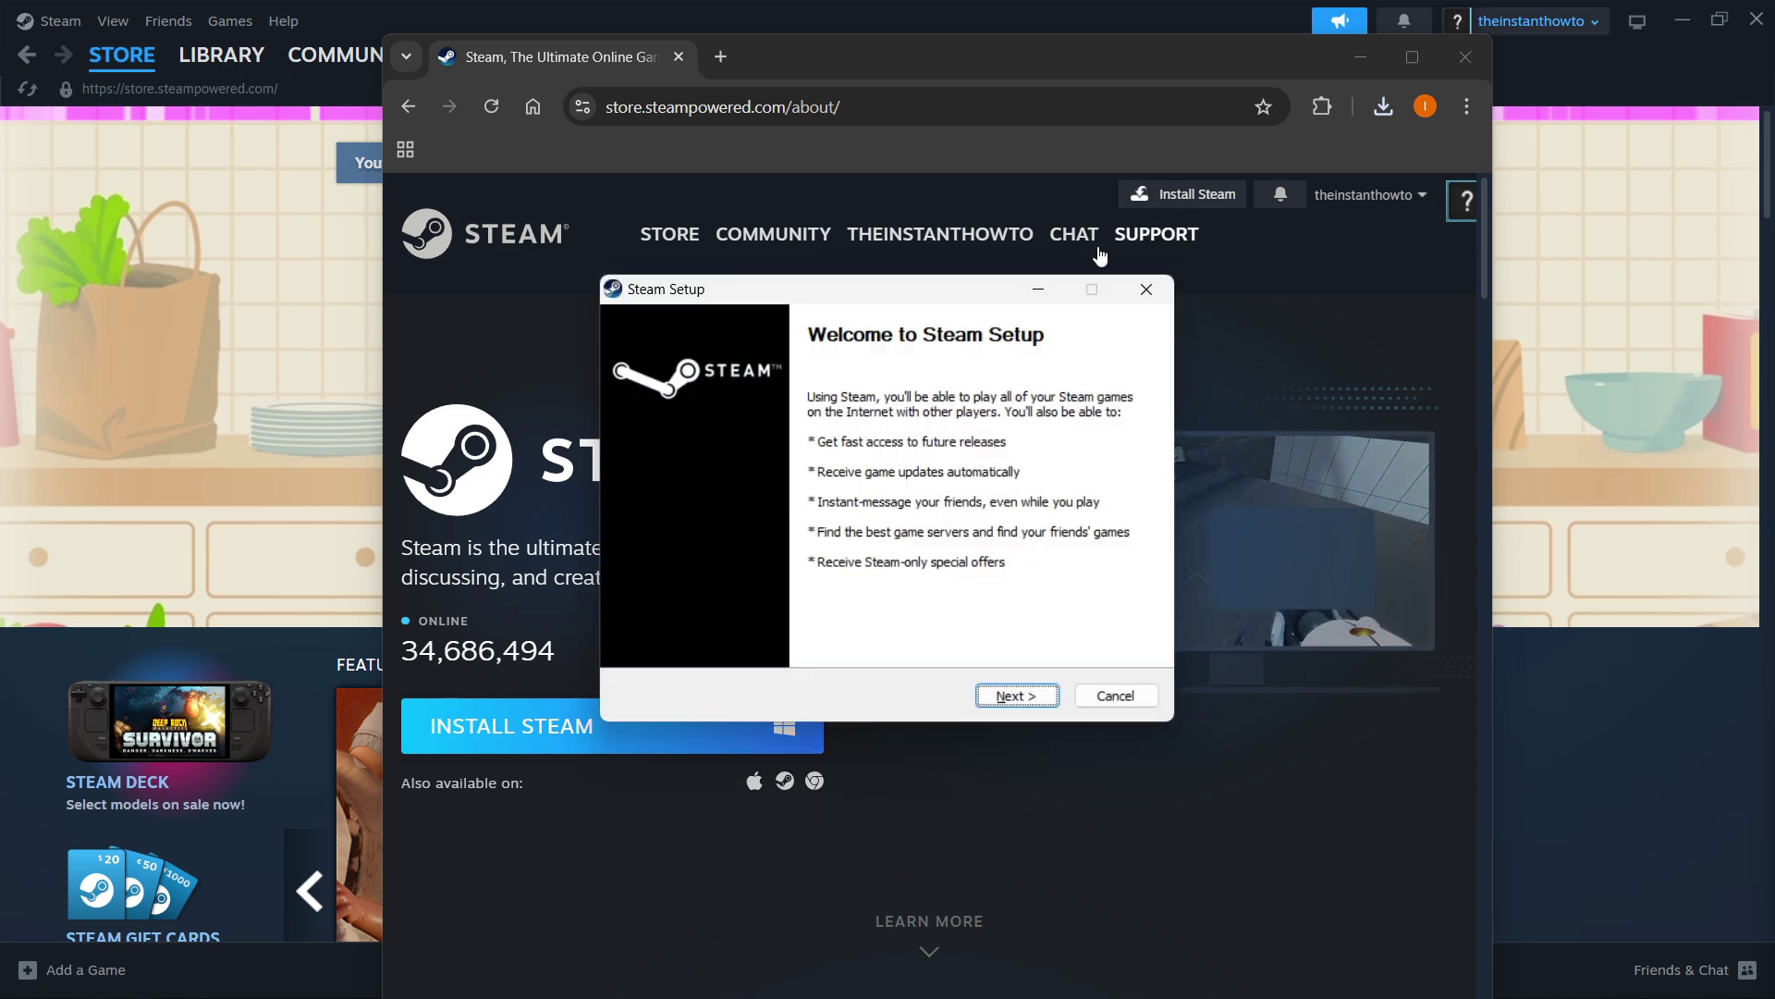
mouse_move(980, 298)
left_mouse_down()
mouse_move(1002, 287)
mouse_move(970, 284)
left_mouse_up()
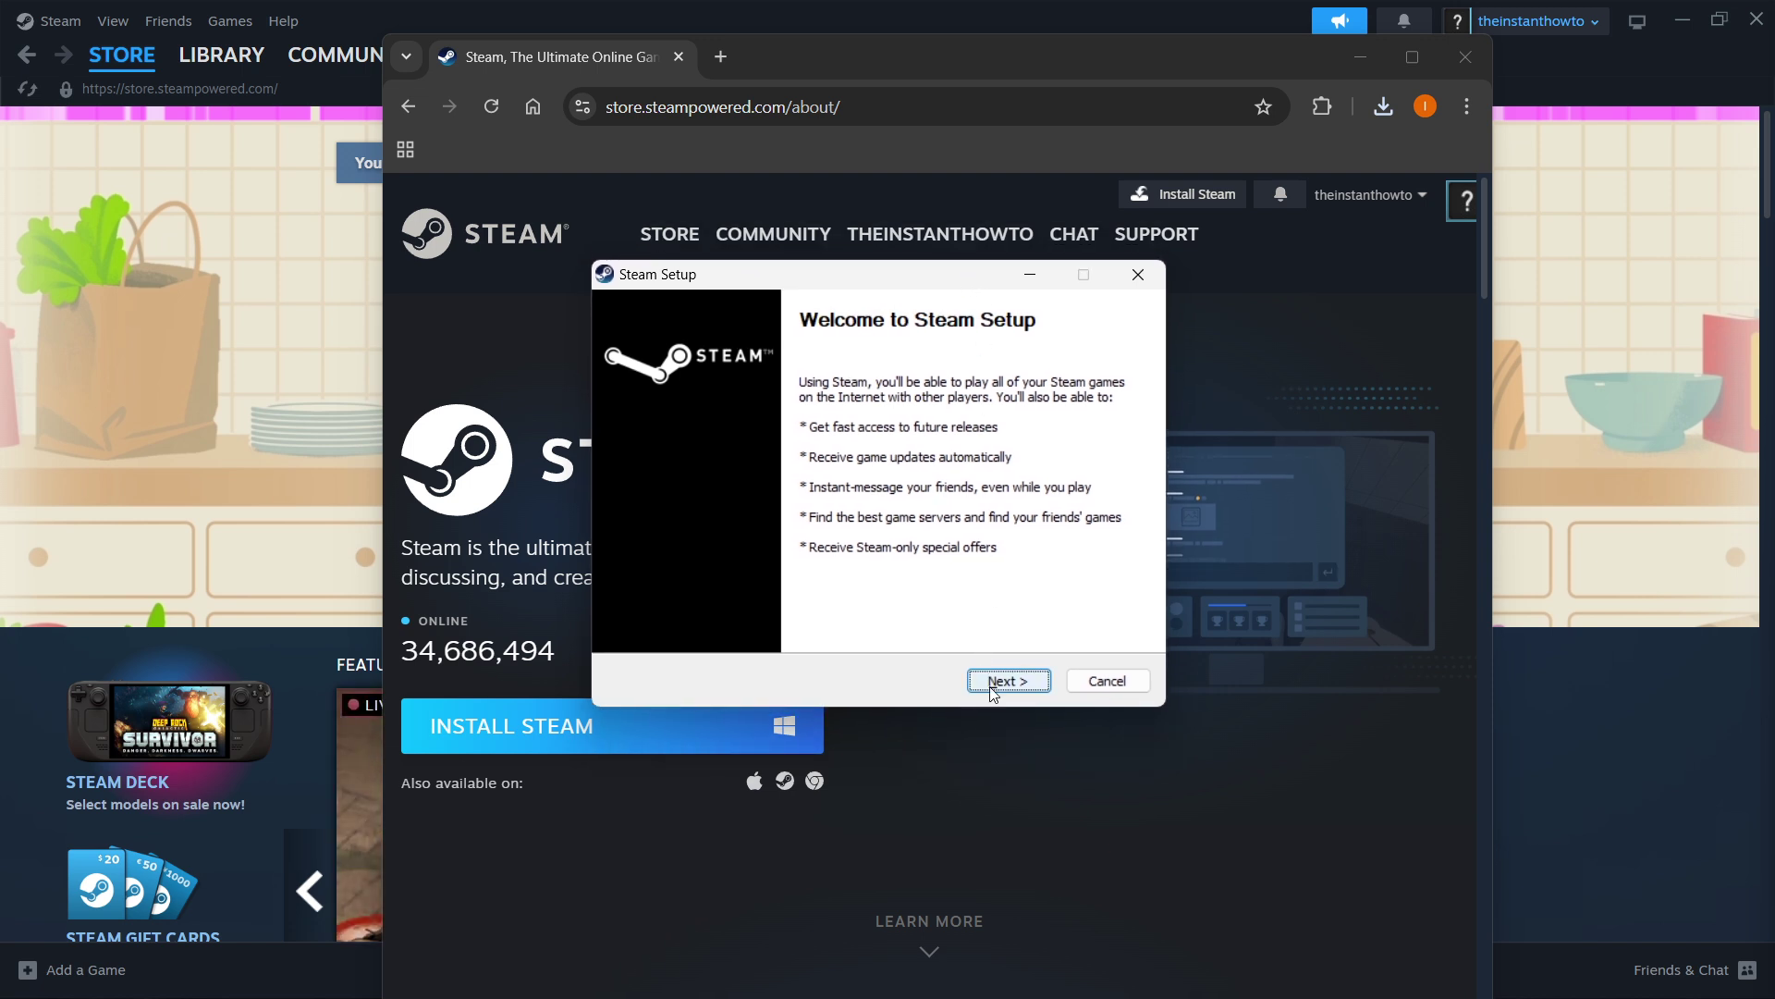
left_click(991, 684)
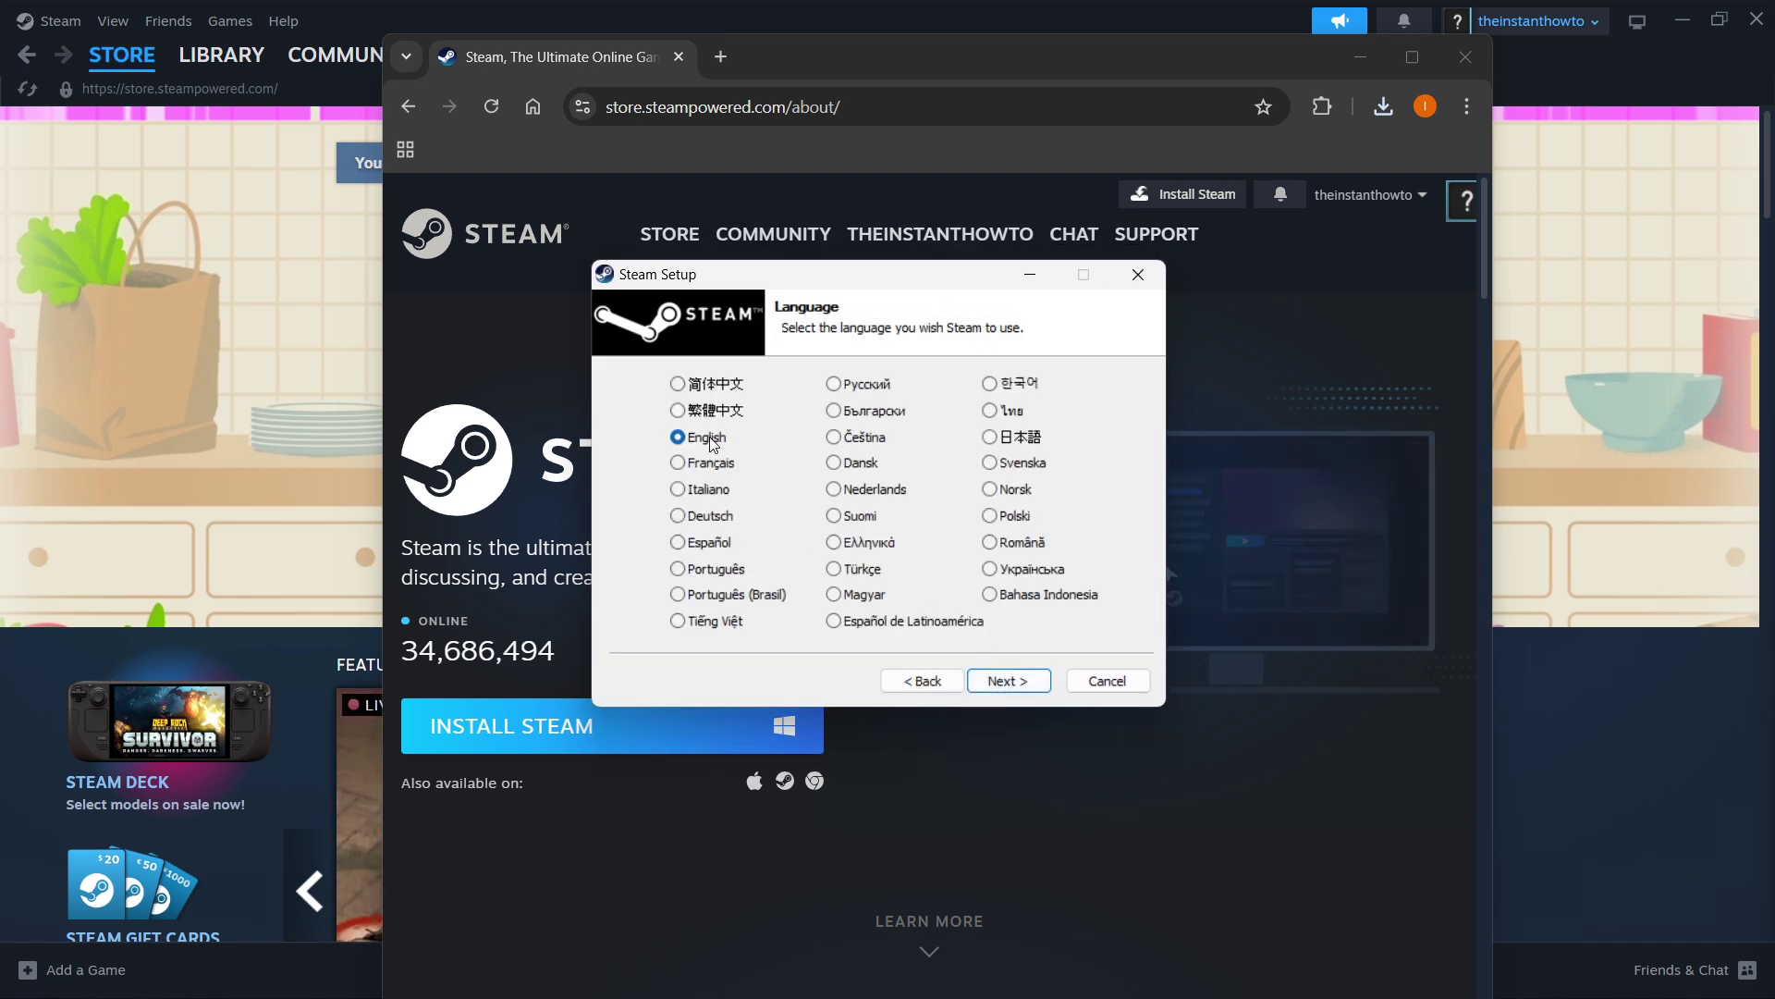
left_click(1004, 681)
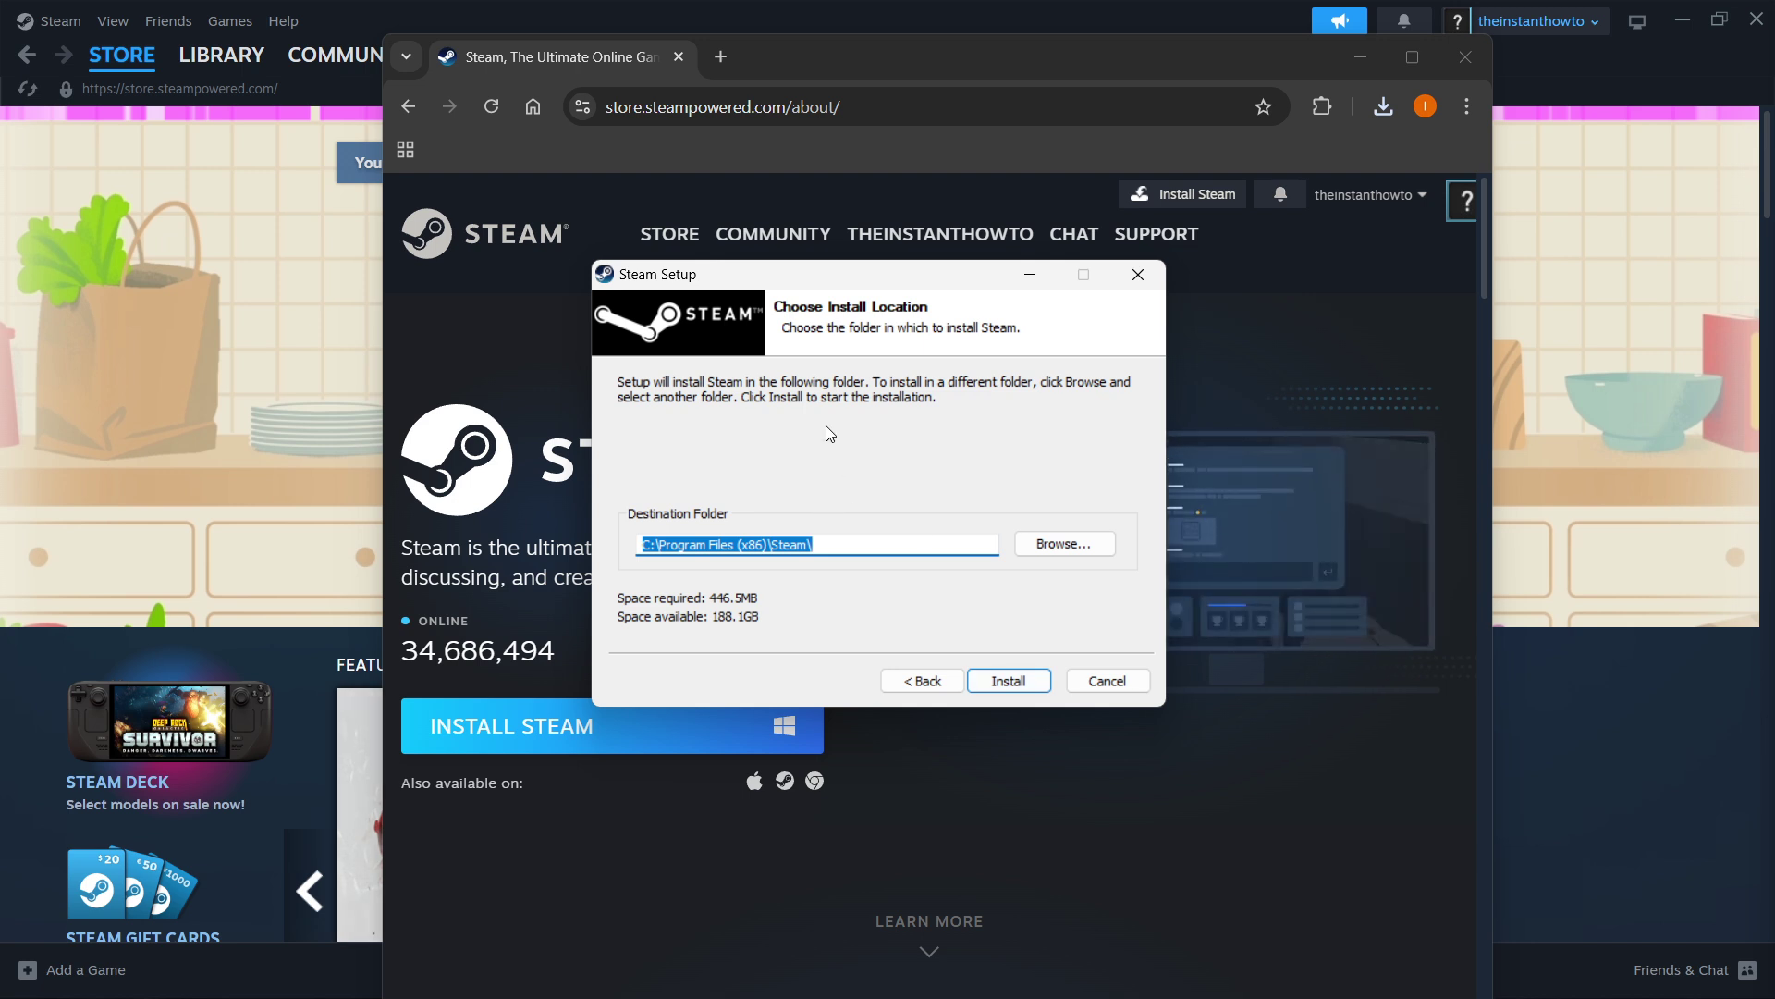
Step: Close the installer without installing and return to the Steam client's store front page
mouse_move(161, 39)
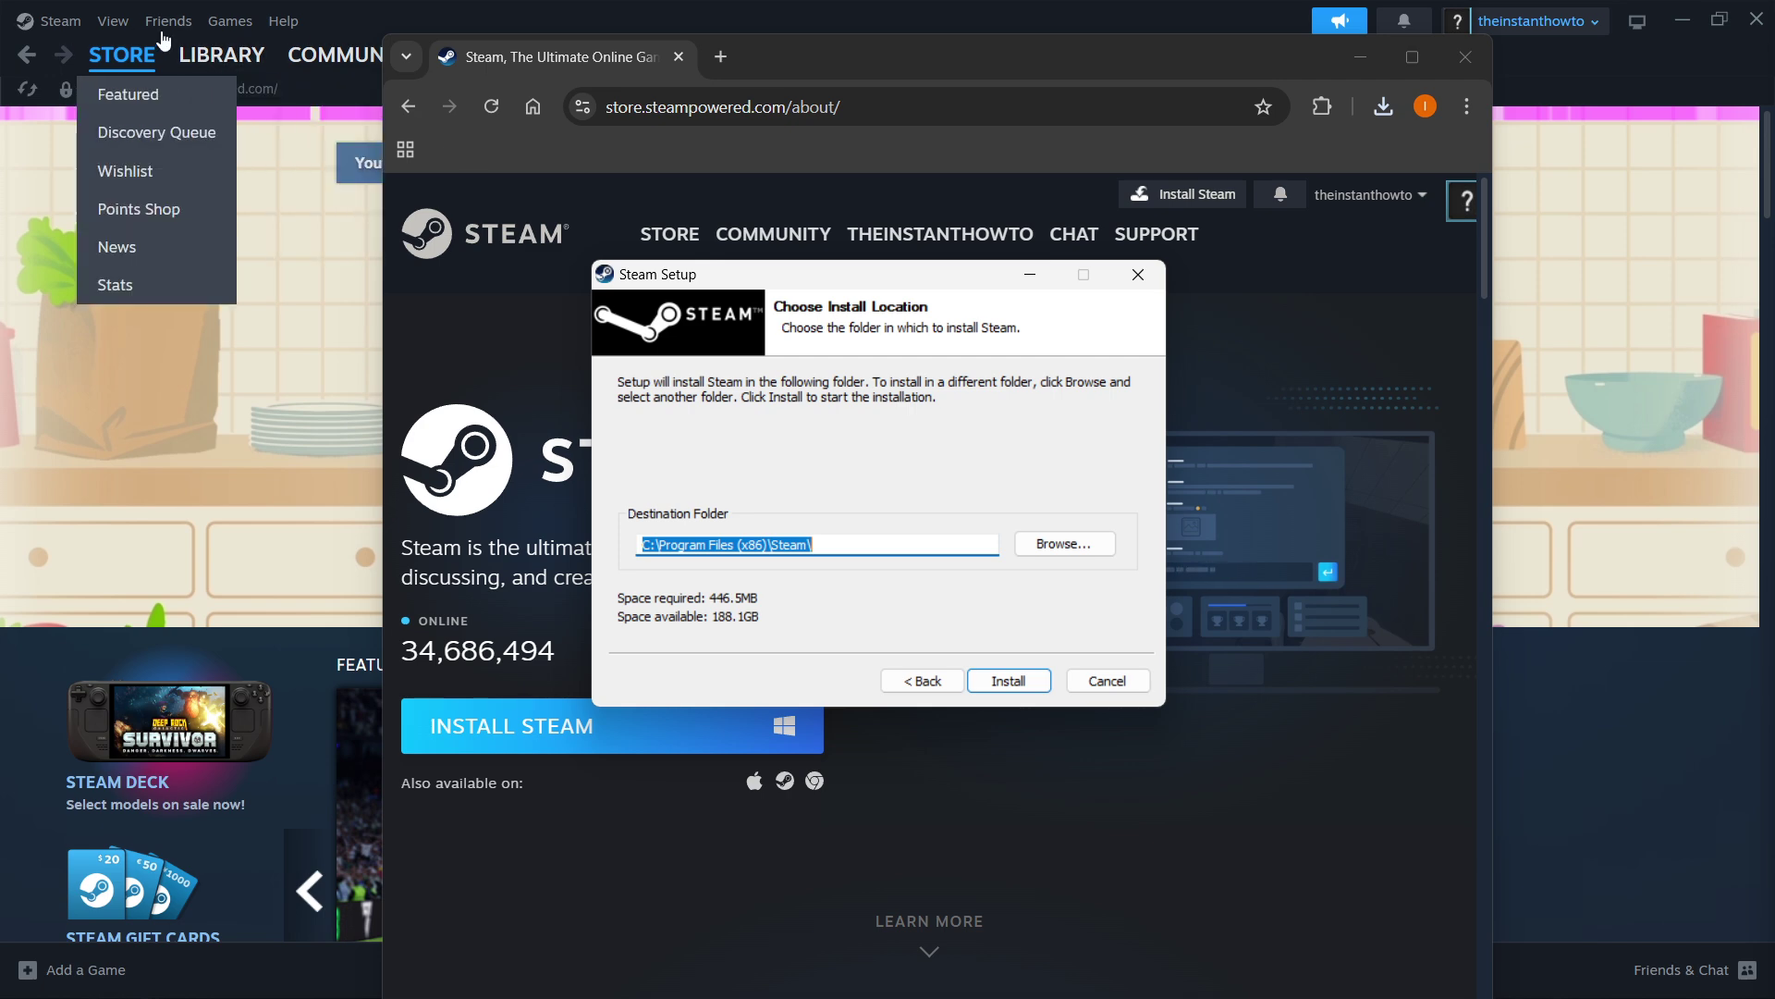
left_click(1145, 280)
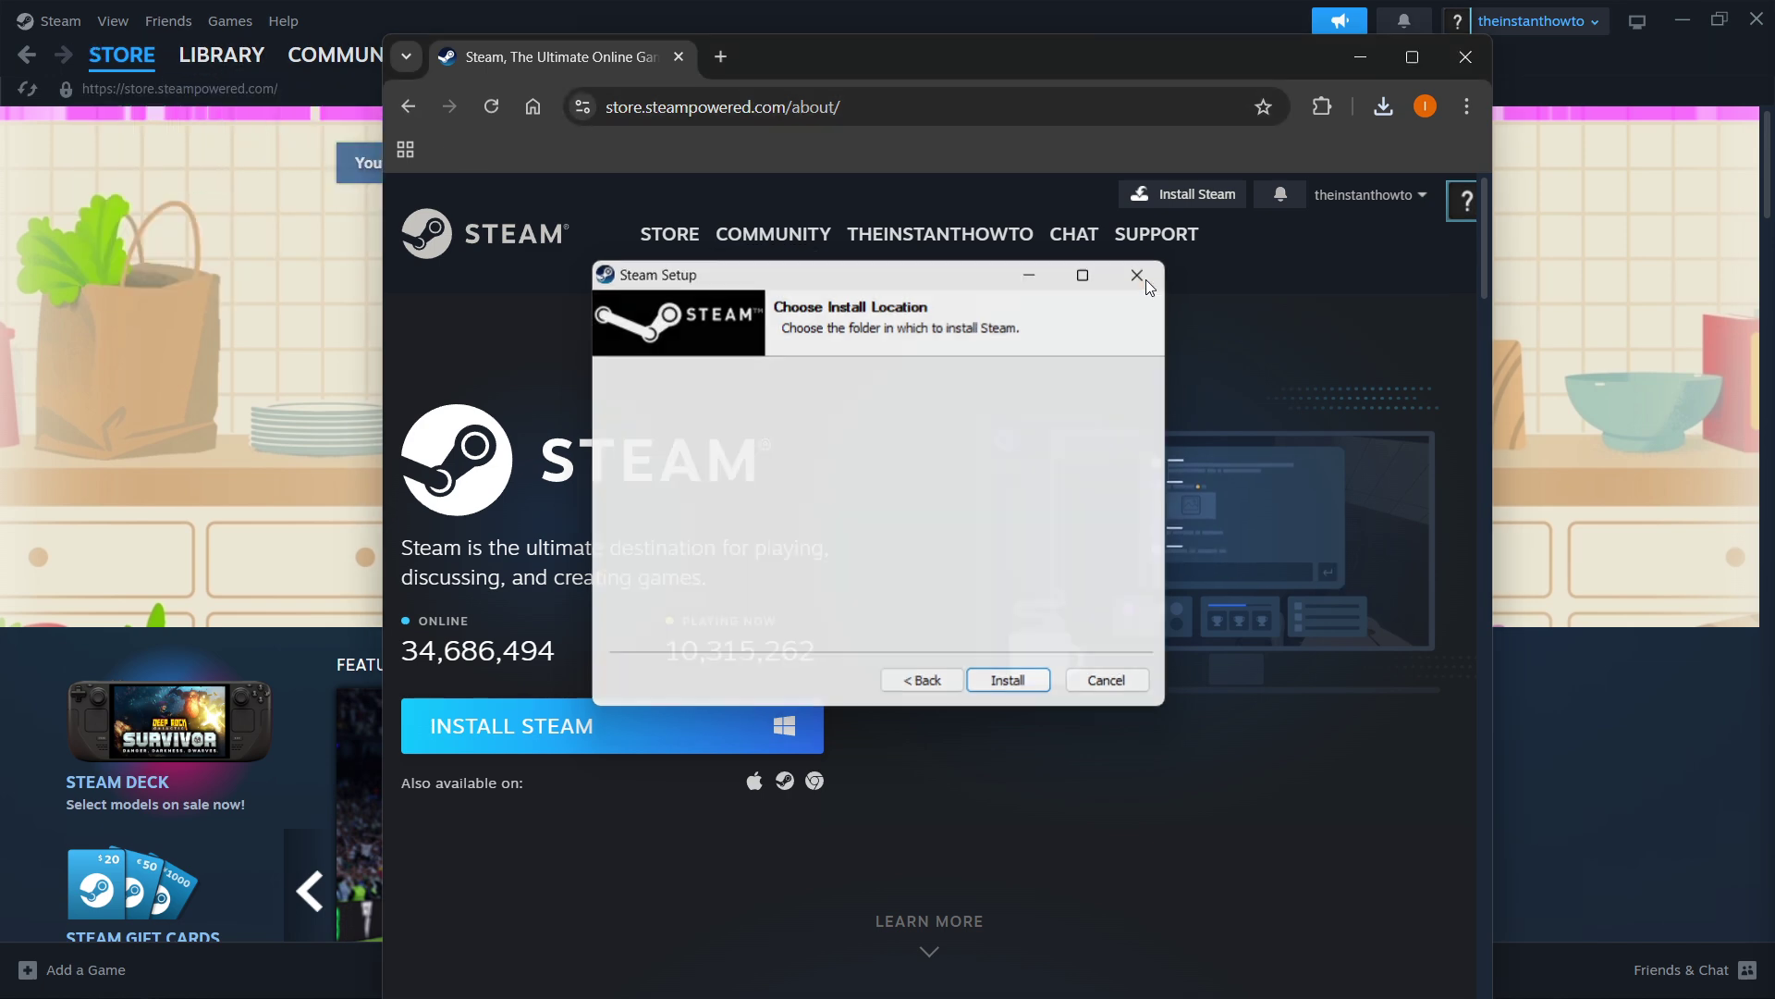
left_click(563, 23)
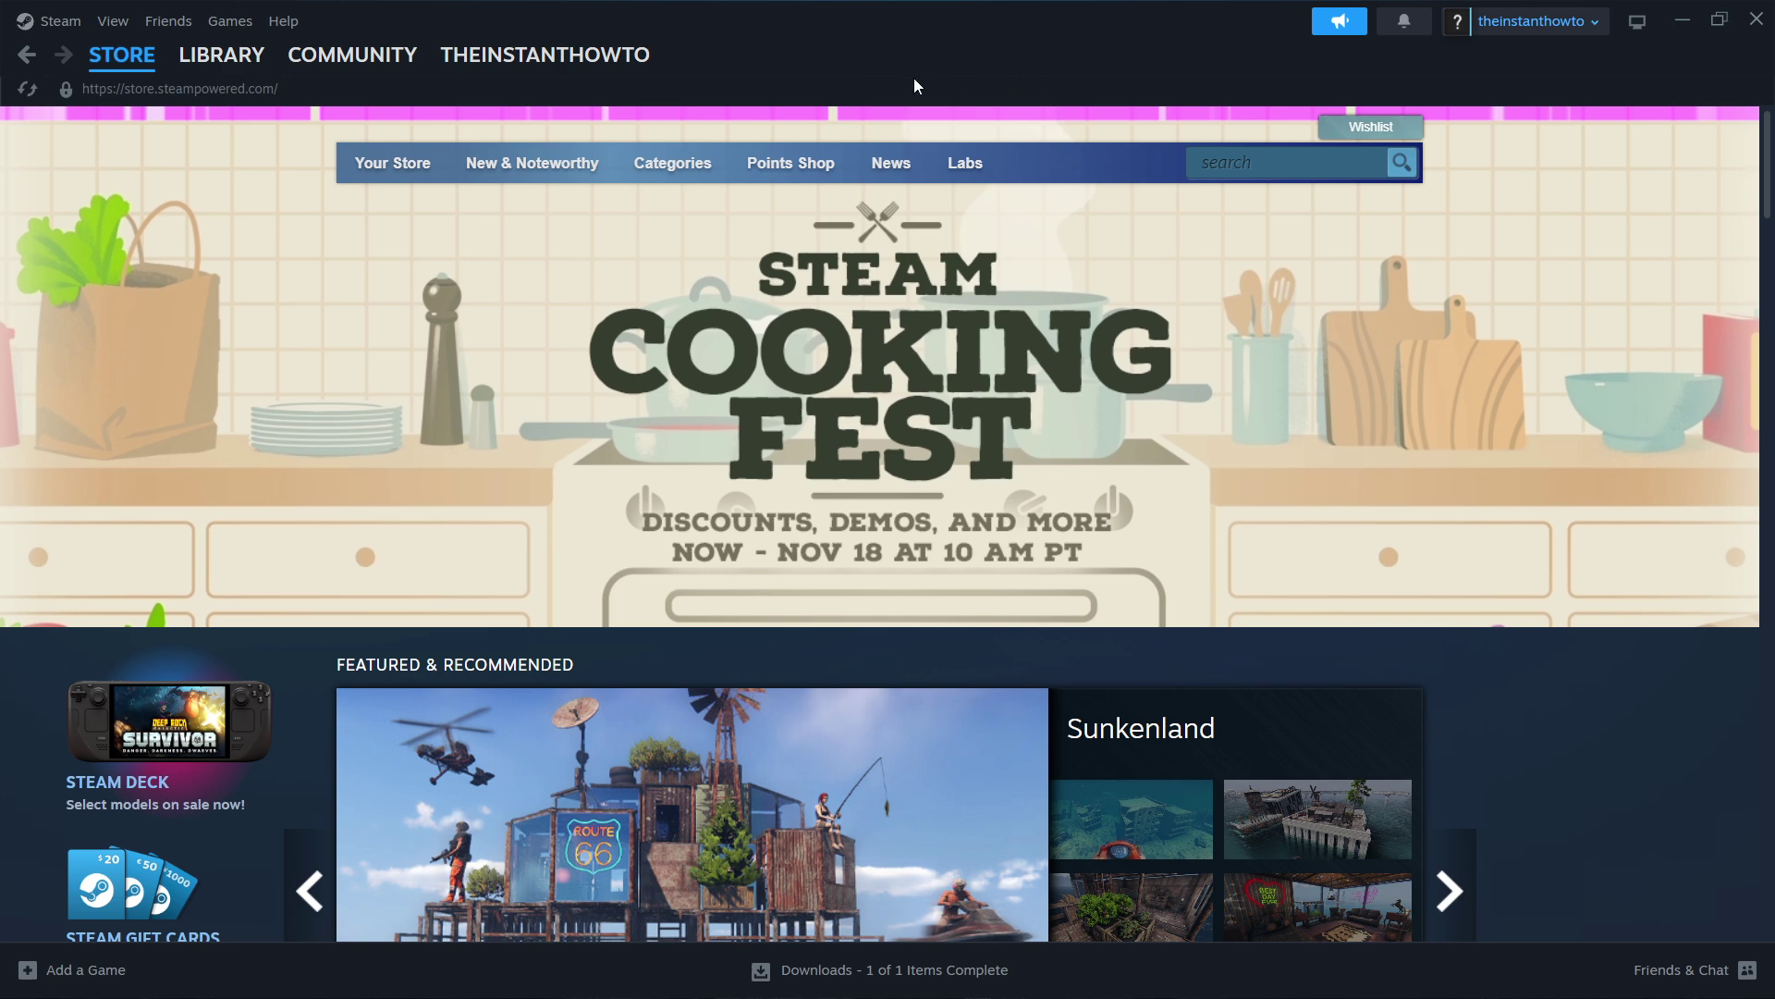
left_click(134, 61)
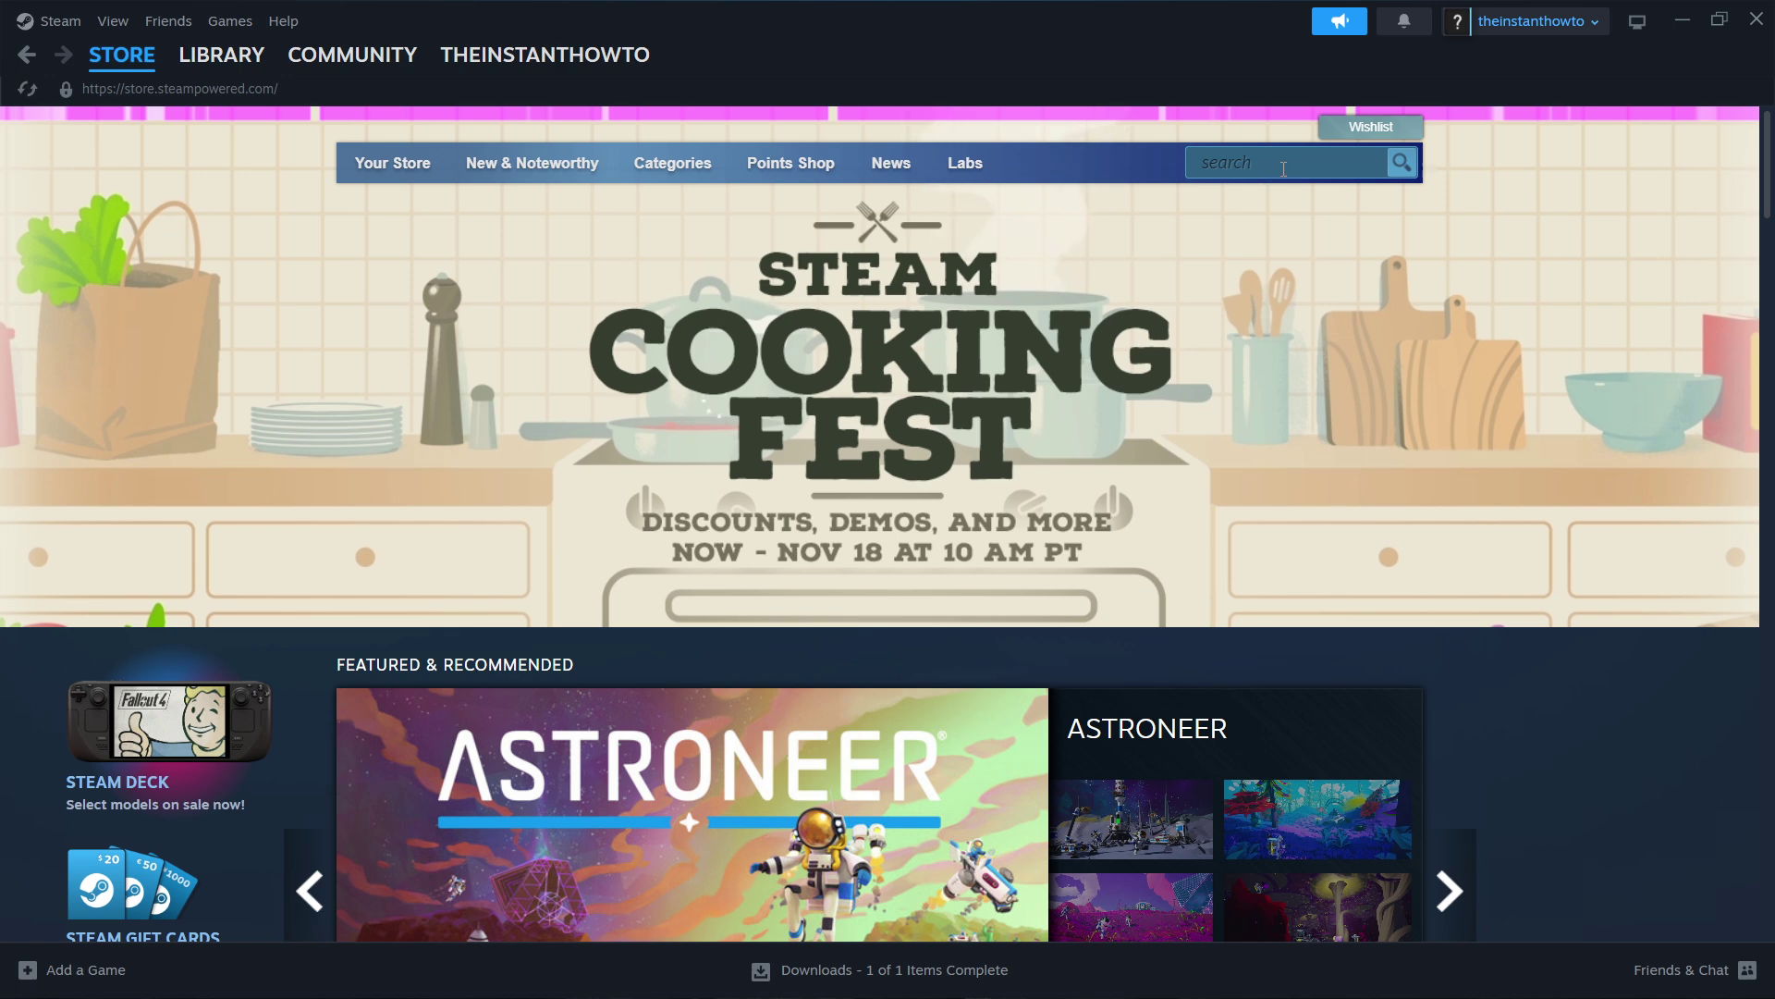
Step: Search the store for 'dragon quest' and open the DRAGON QUEST III HD-2D Remake page
left_click(1284, 169)
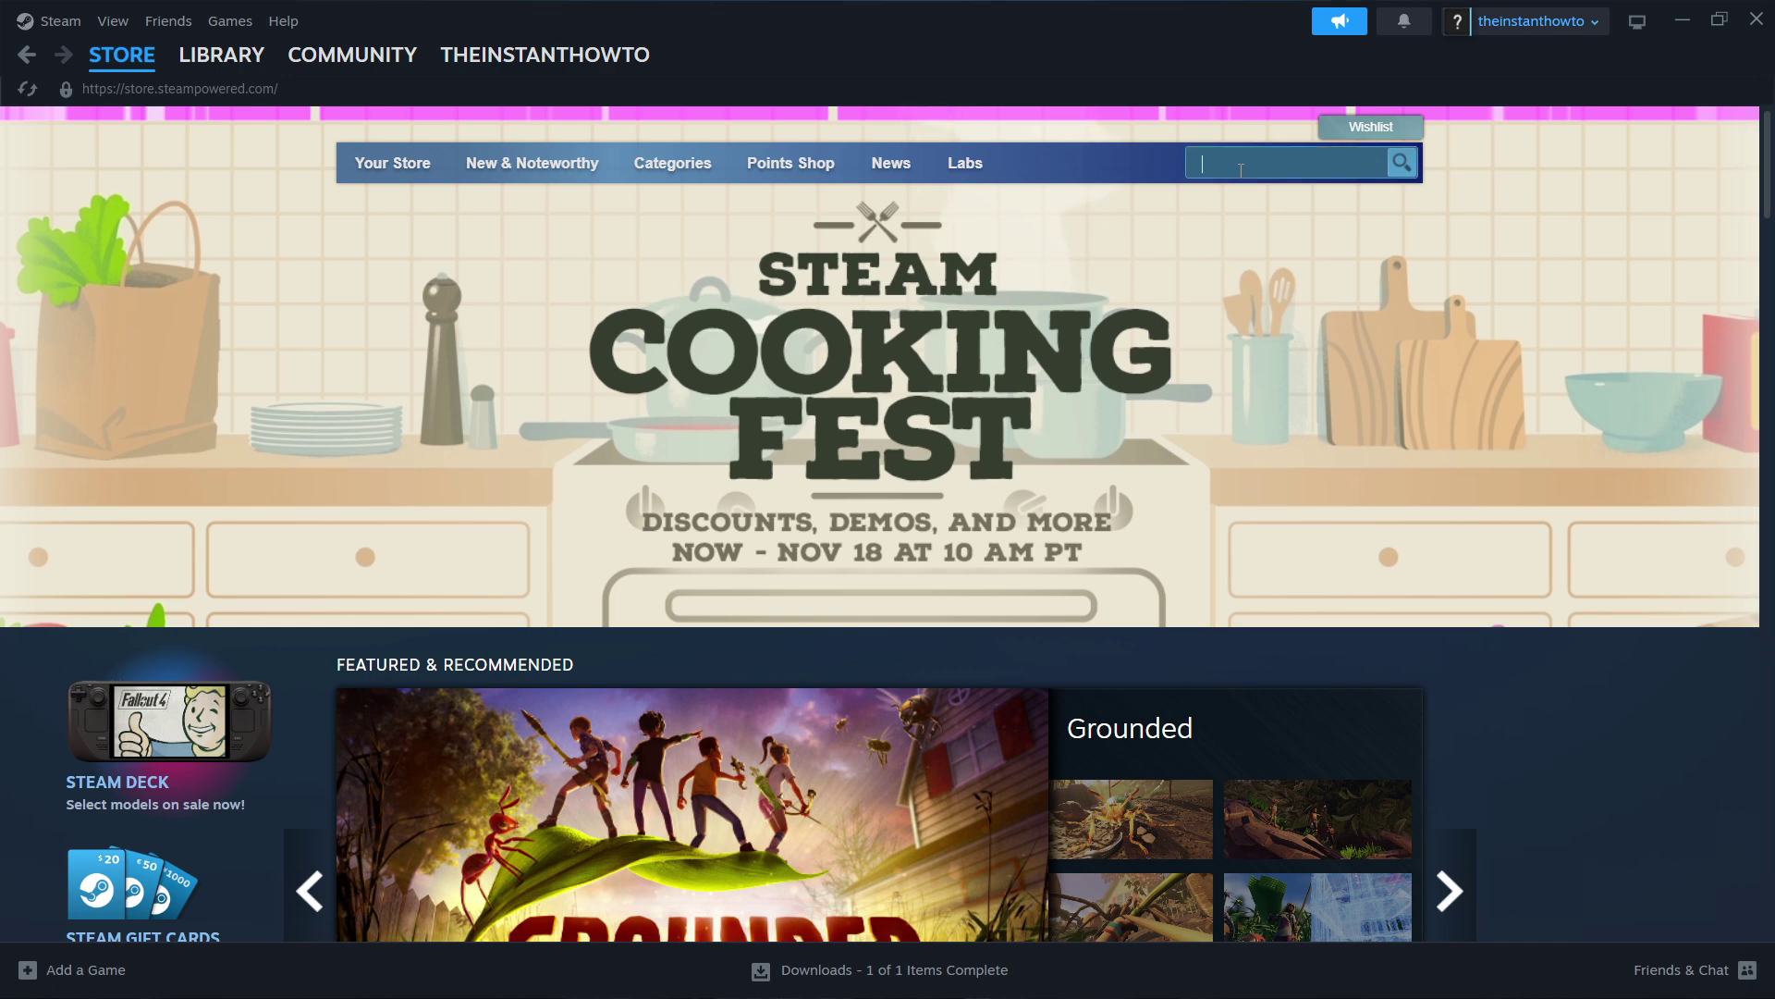
type("dragon quuest")
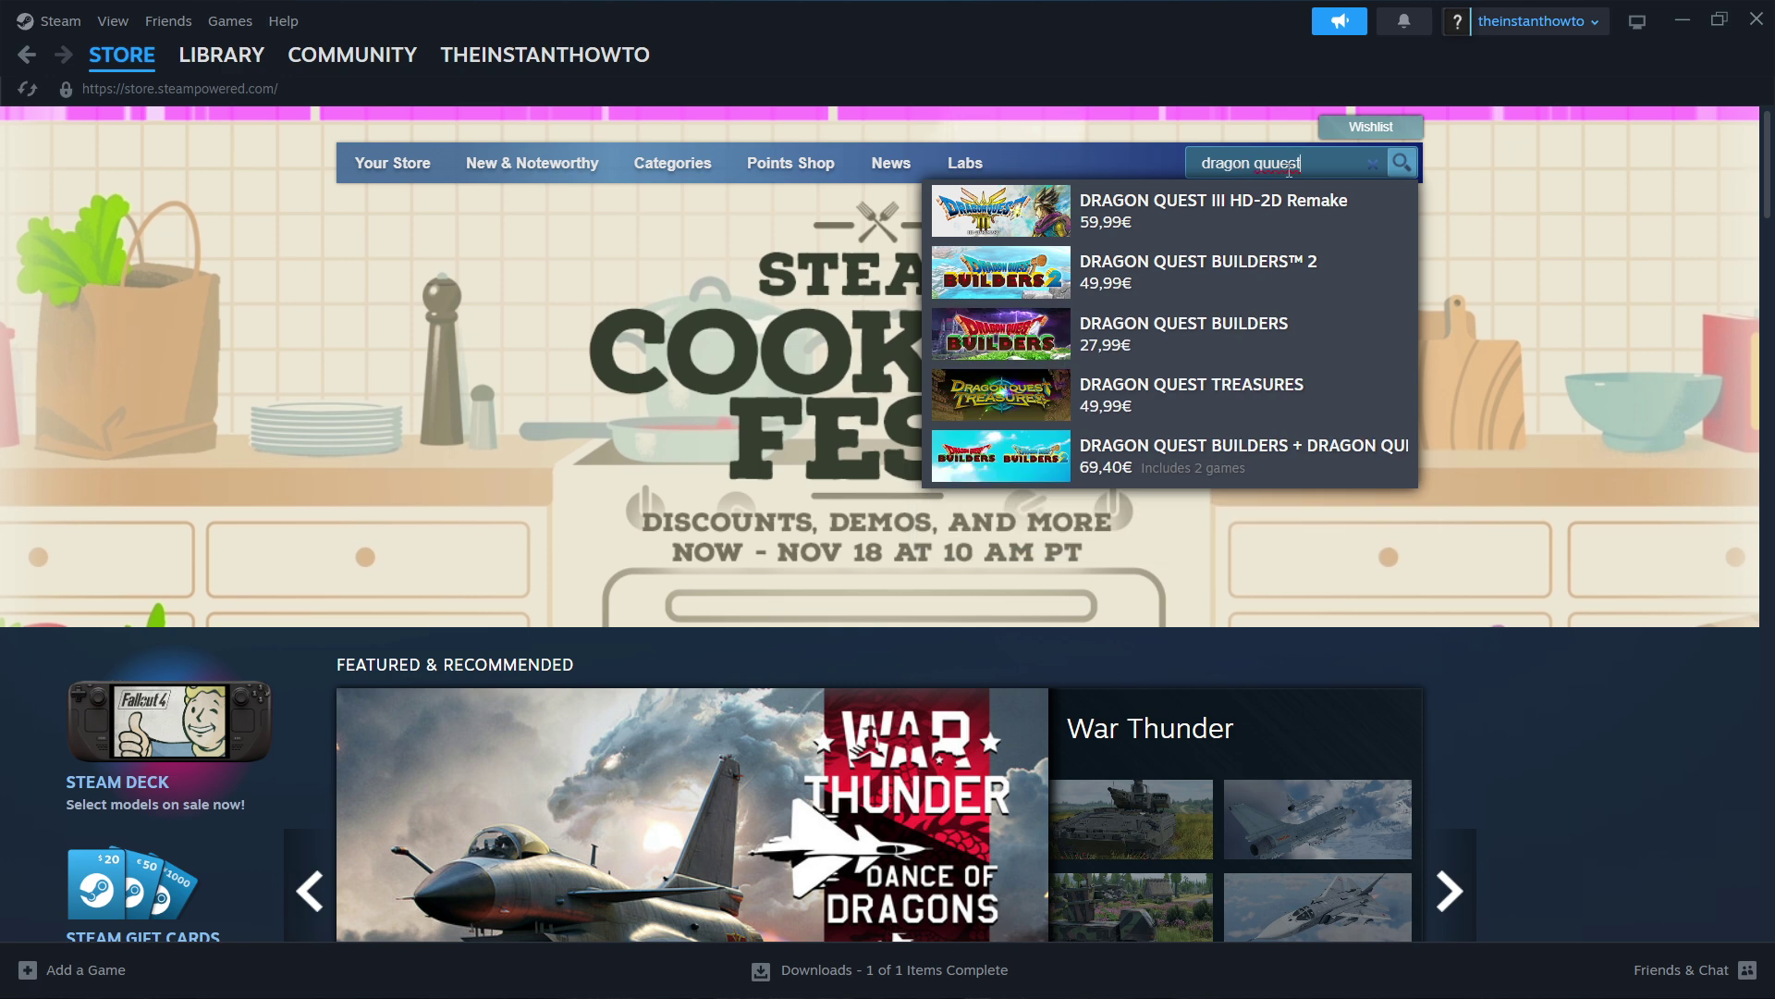
key("BackSpace")
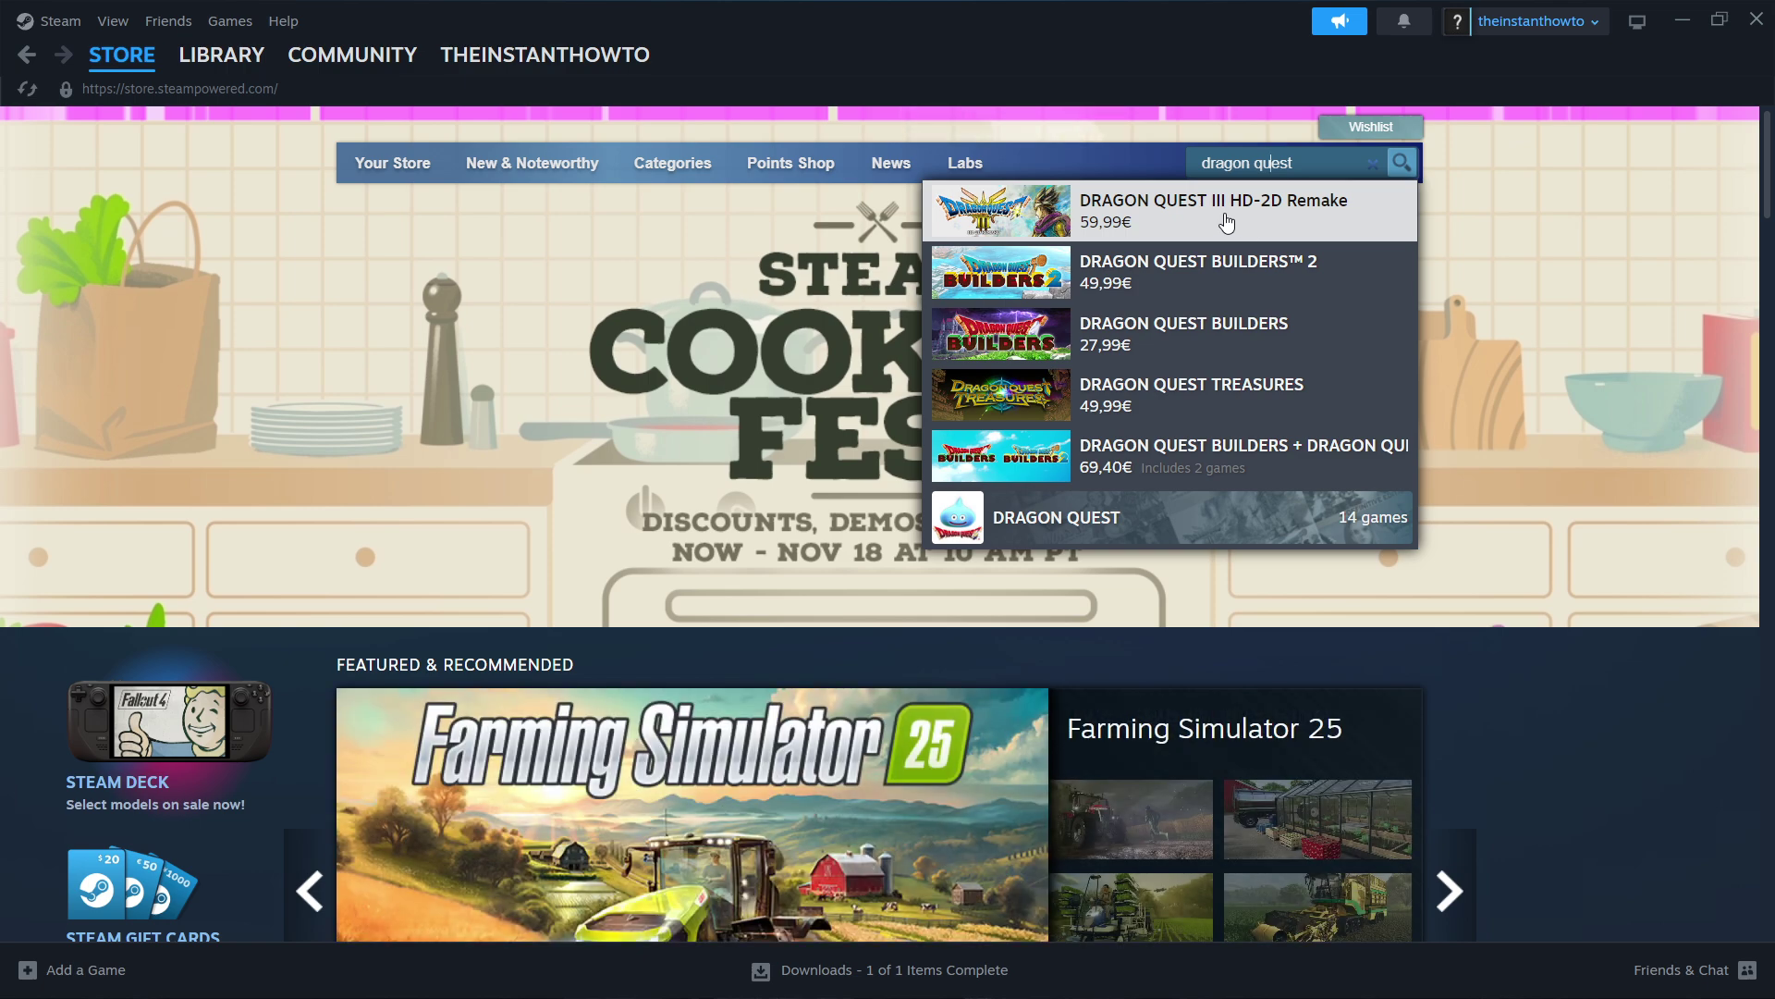
left_click(1237, 224)
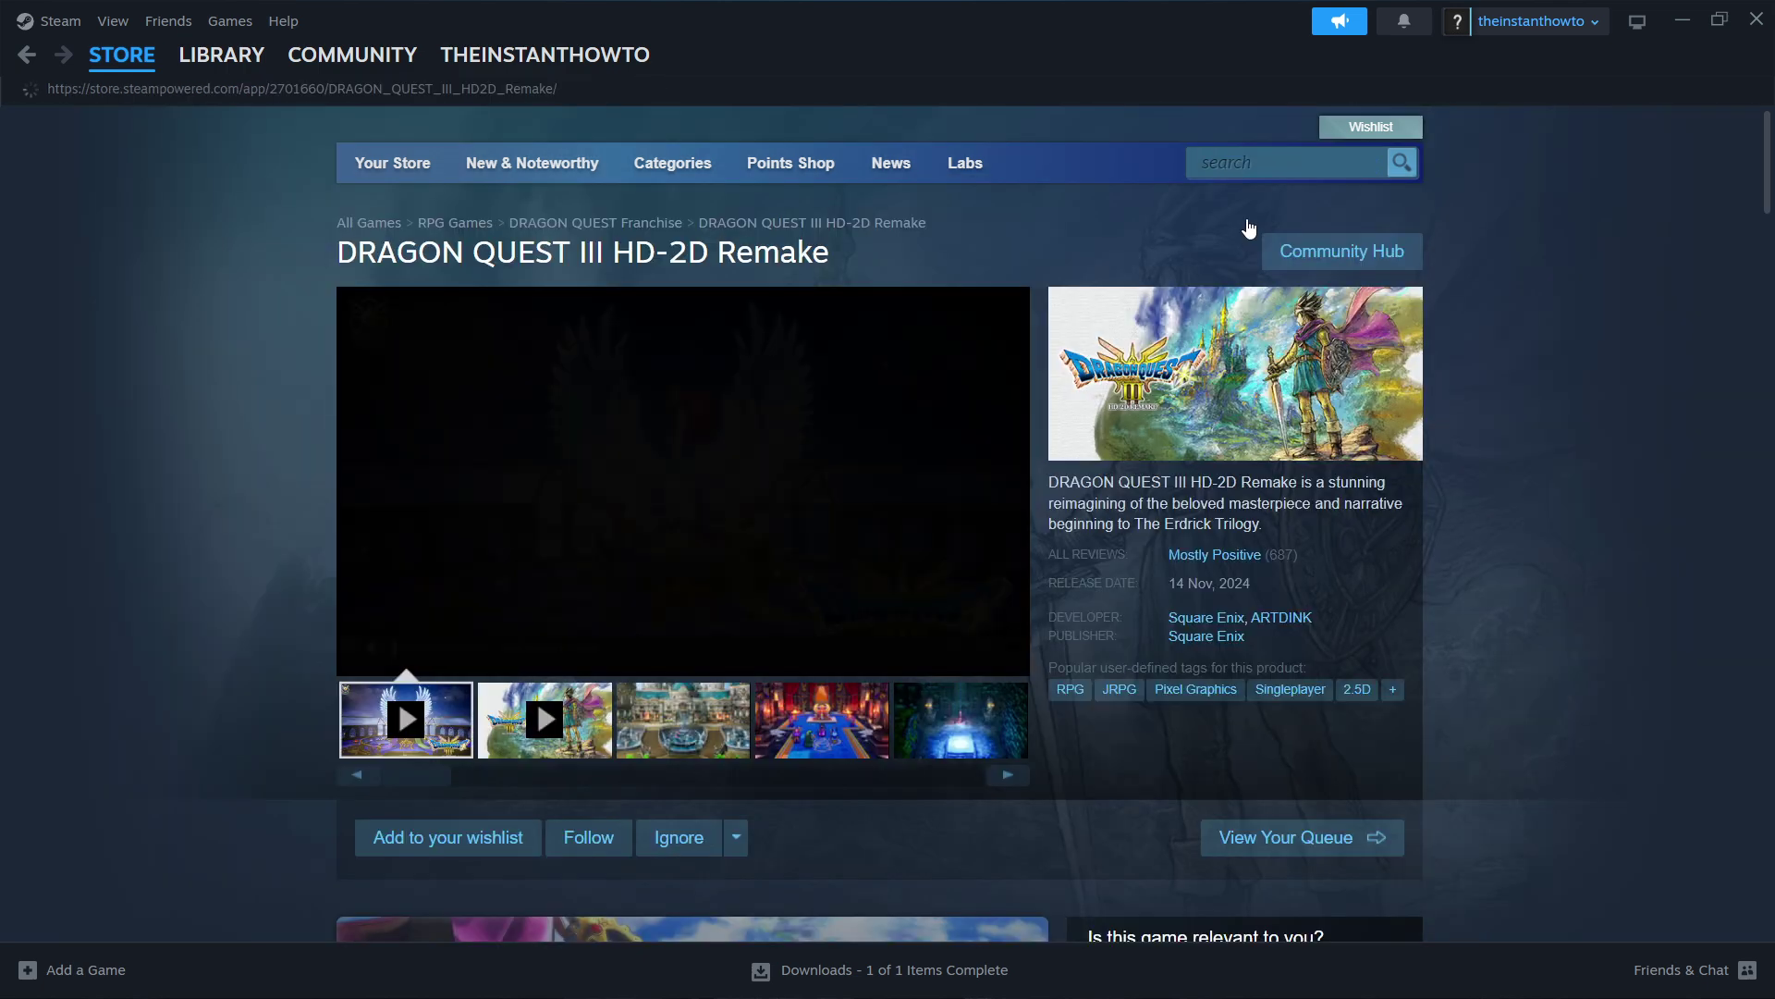
Step: Add DRAGON QUEST III HD-2D Remake (59,99€) to the cart and view the cart
scroll(301, 425, "down", 8)
scroll(301, 425, "up", 2)
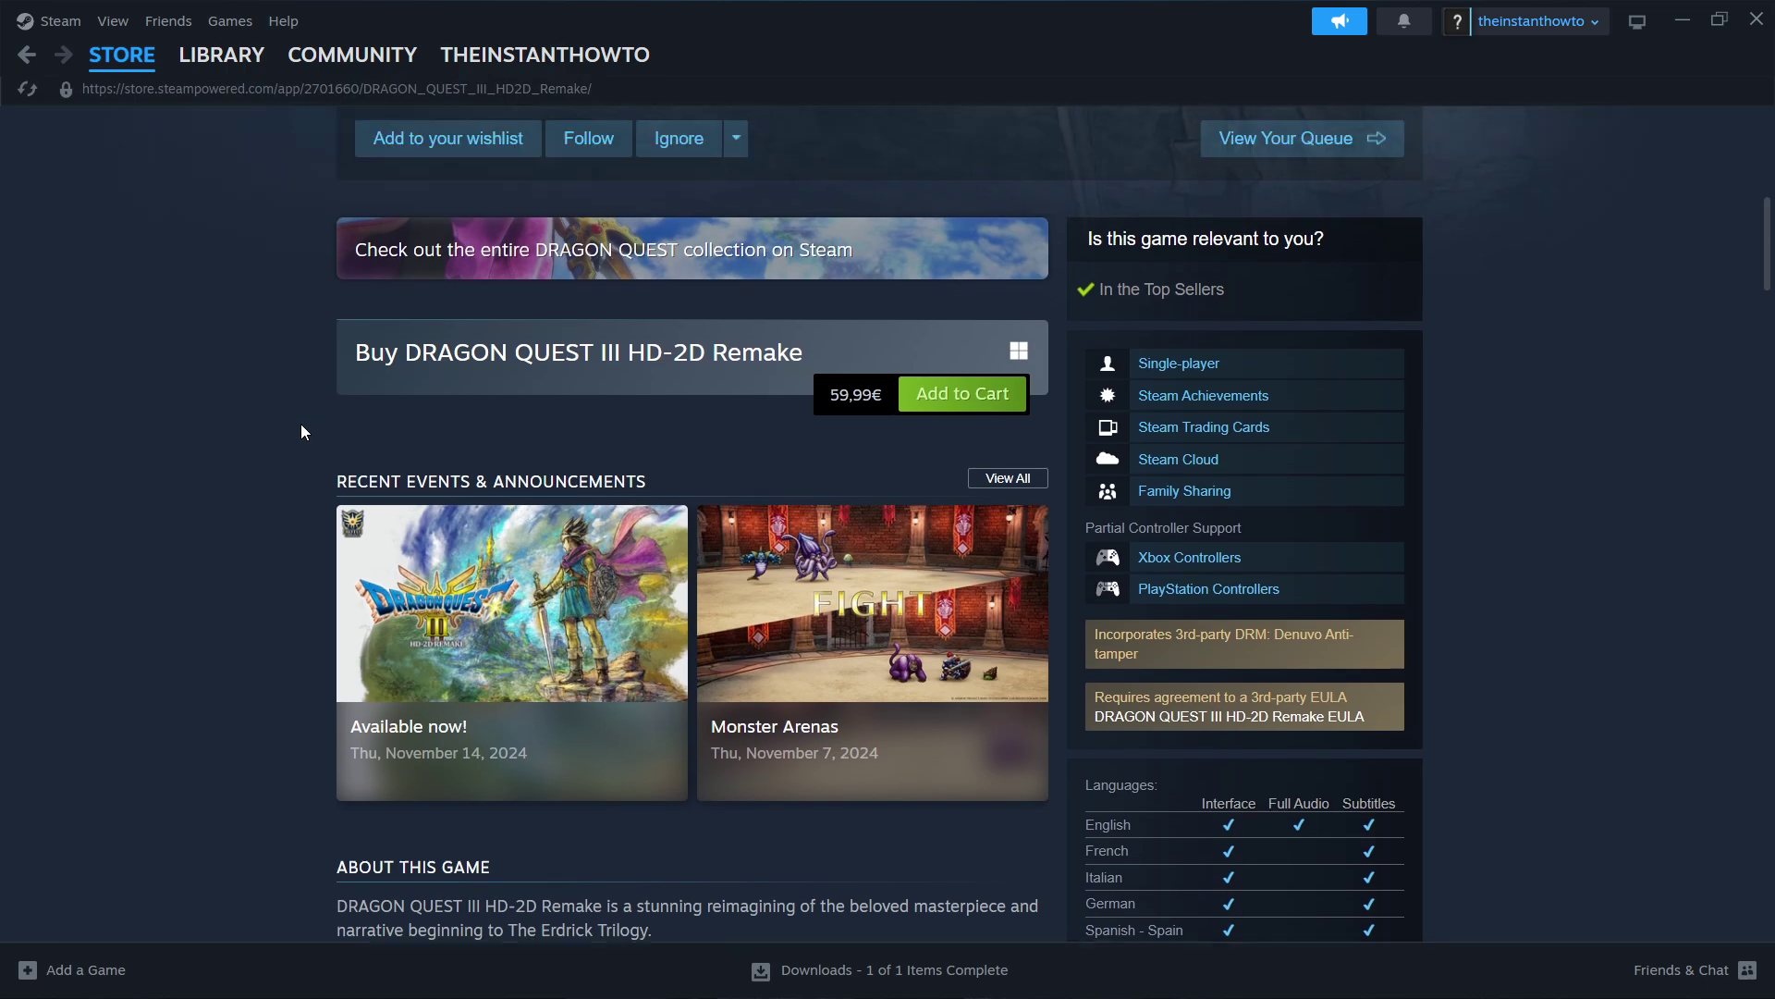
left_click_drag(338, 379, 708, 363)
left_click(821, 363)
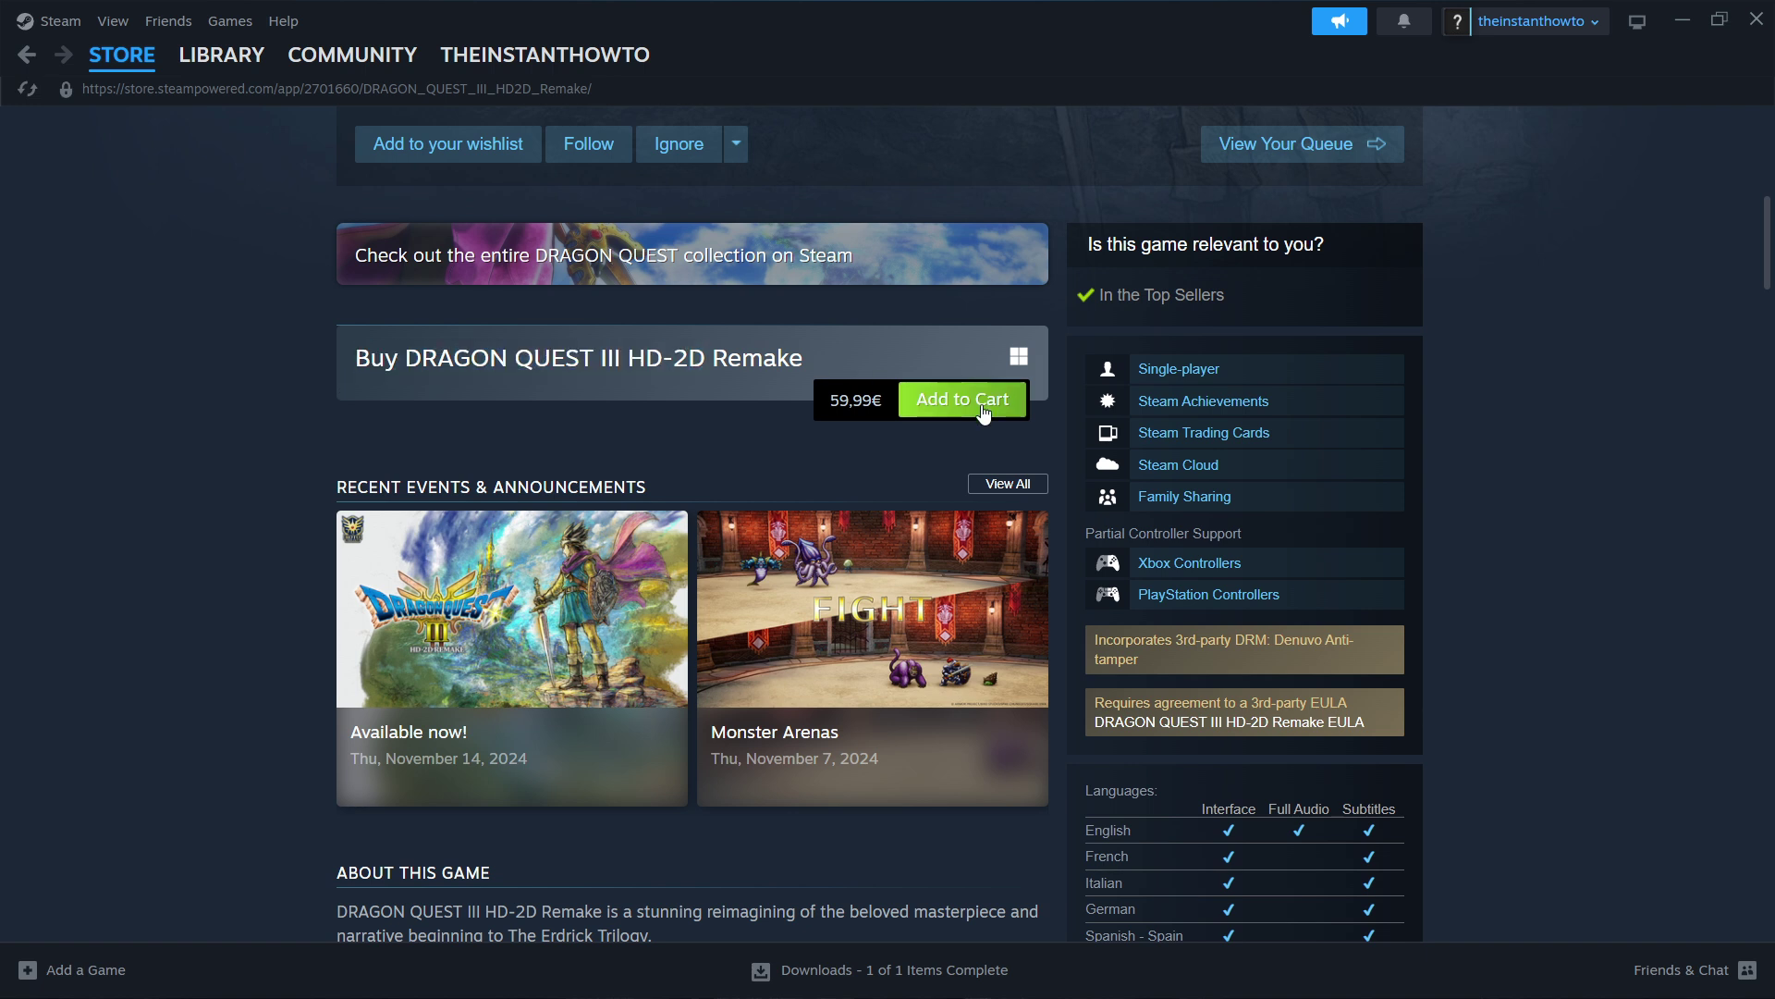
left_click(983, 414)
left_click(1033, 668)
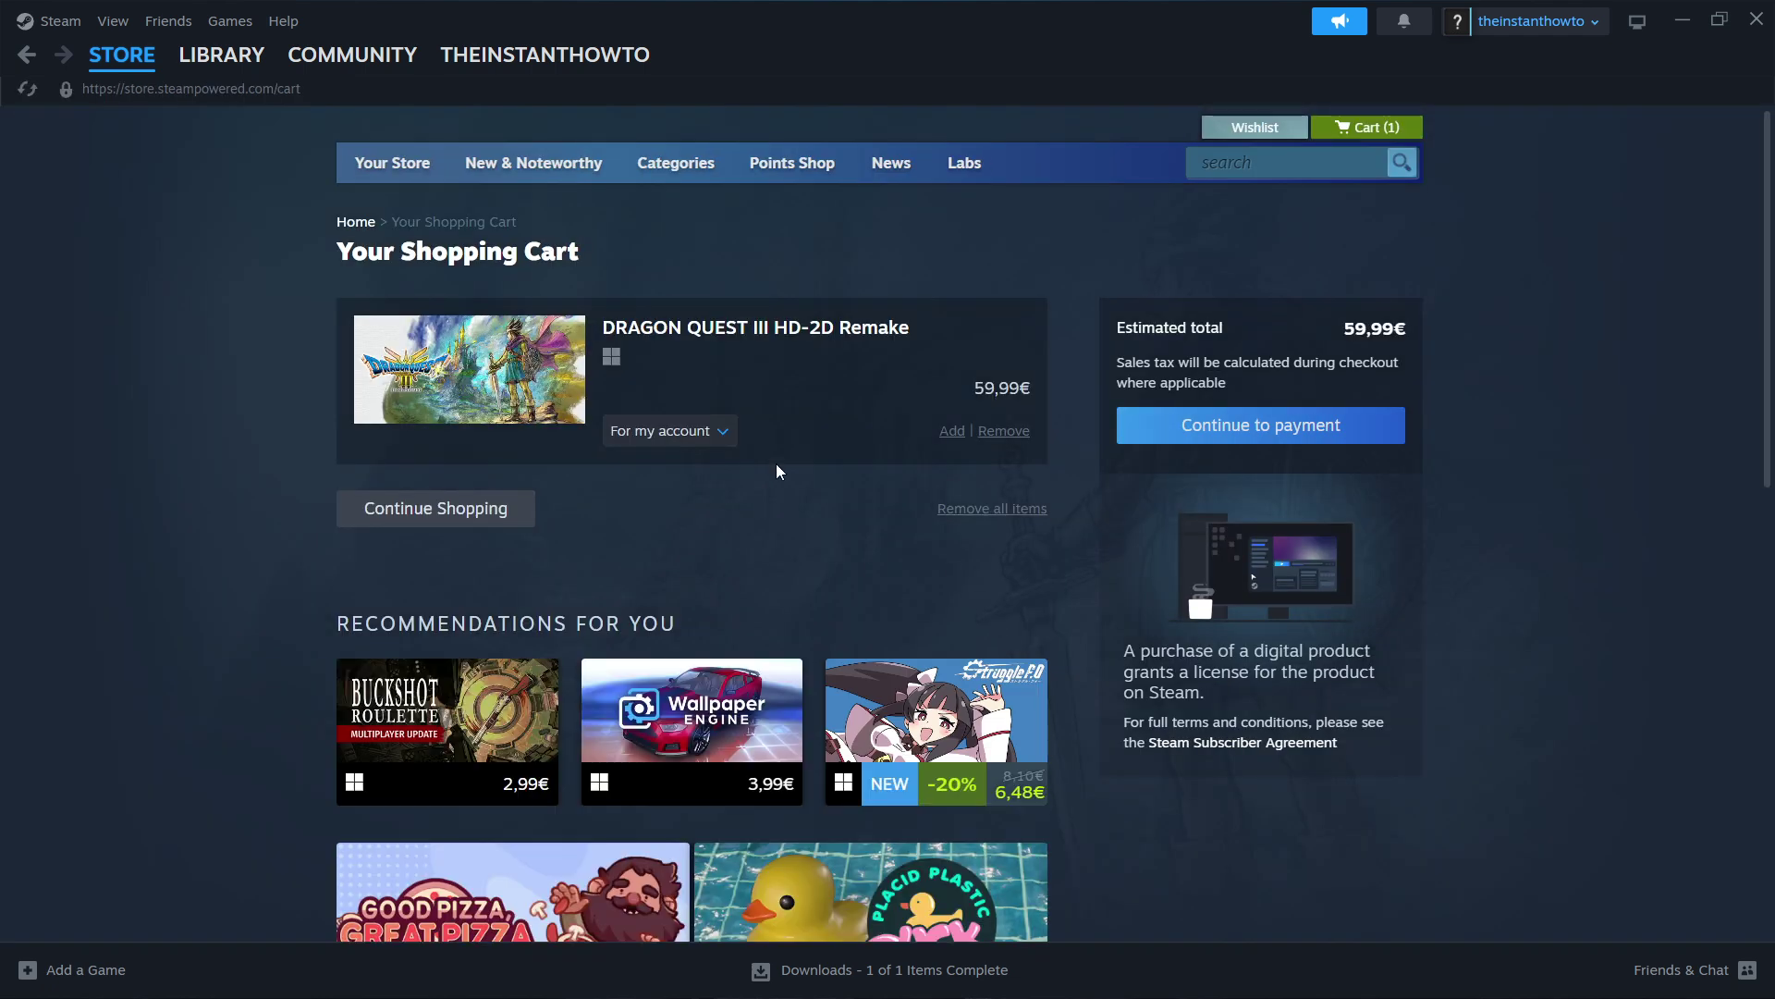
Step: Keep the purchase 'For my account' and continue to the Payment Method step
left_click(709, 433)
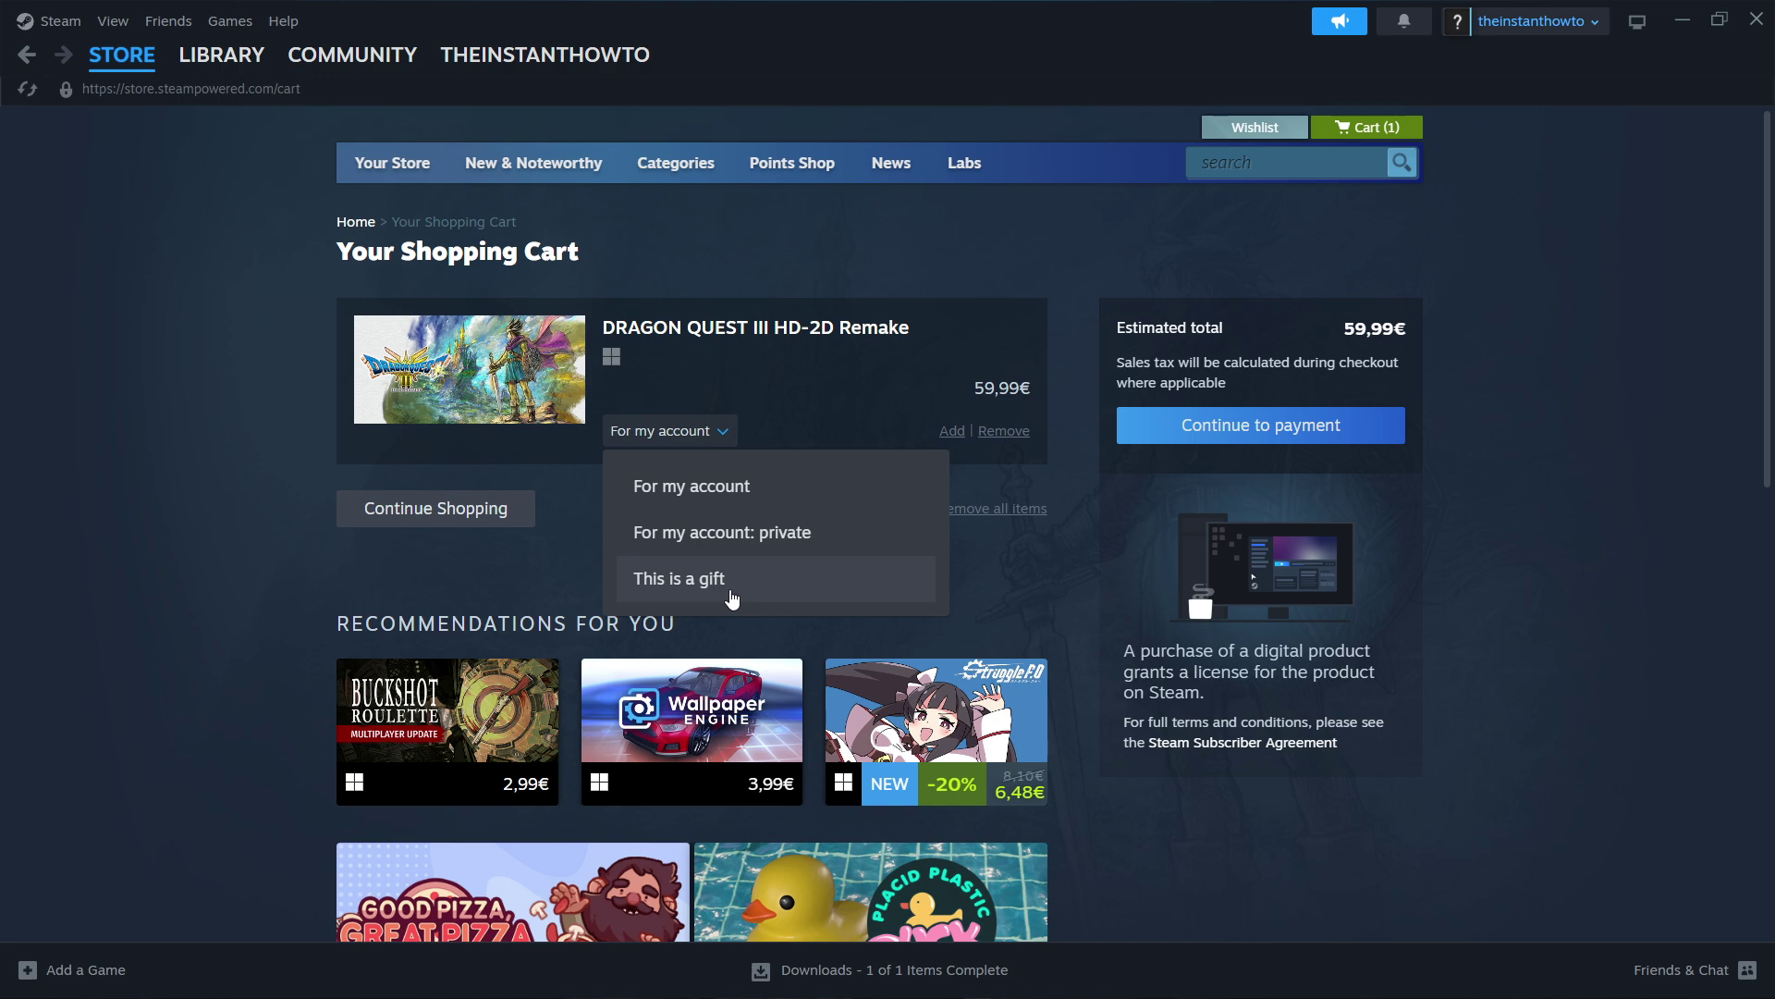
left_click(740, 490)
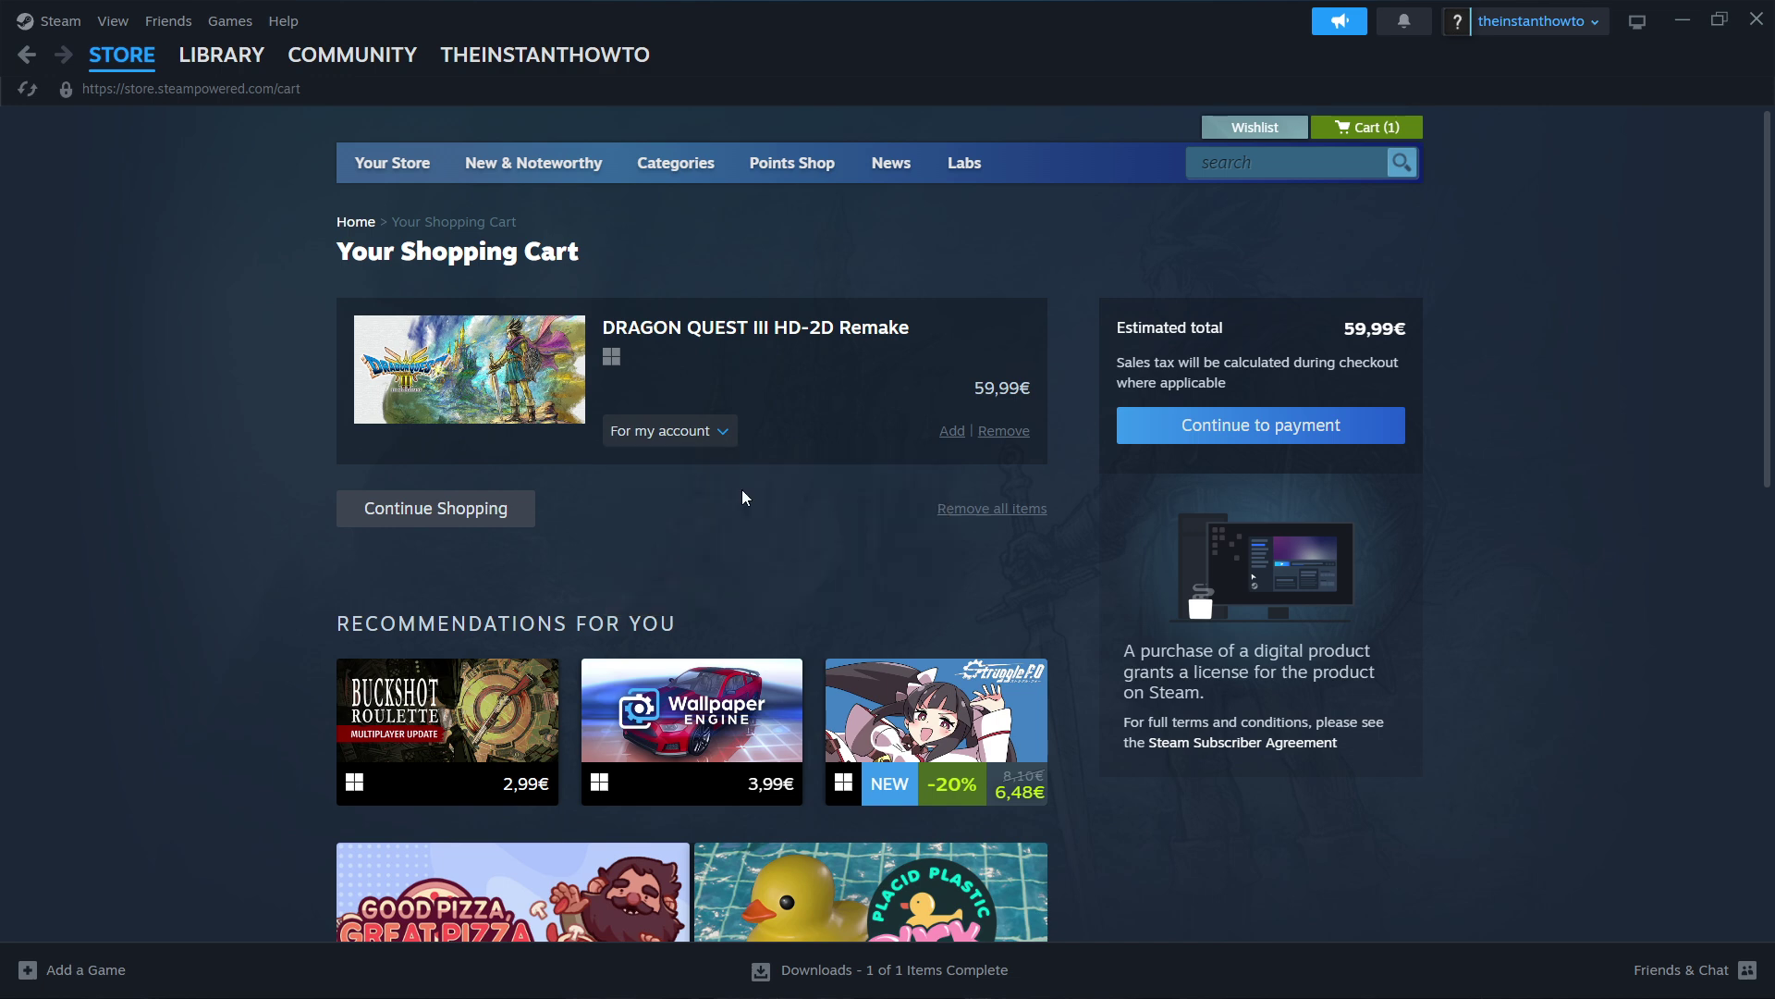
left_click(1266, 431)
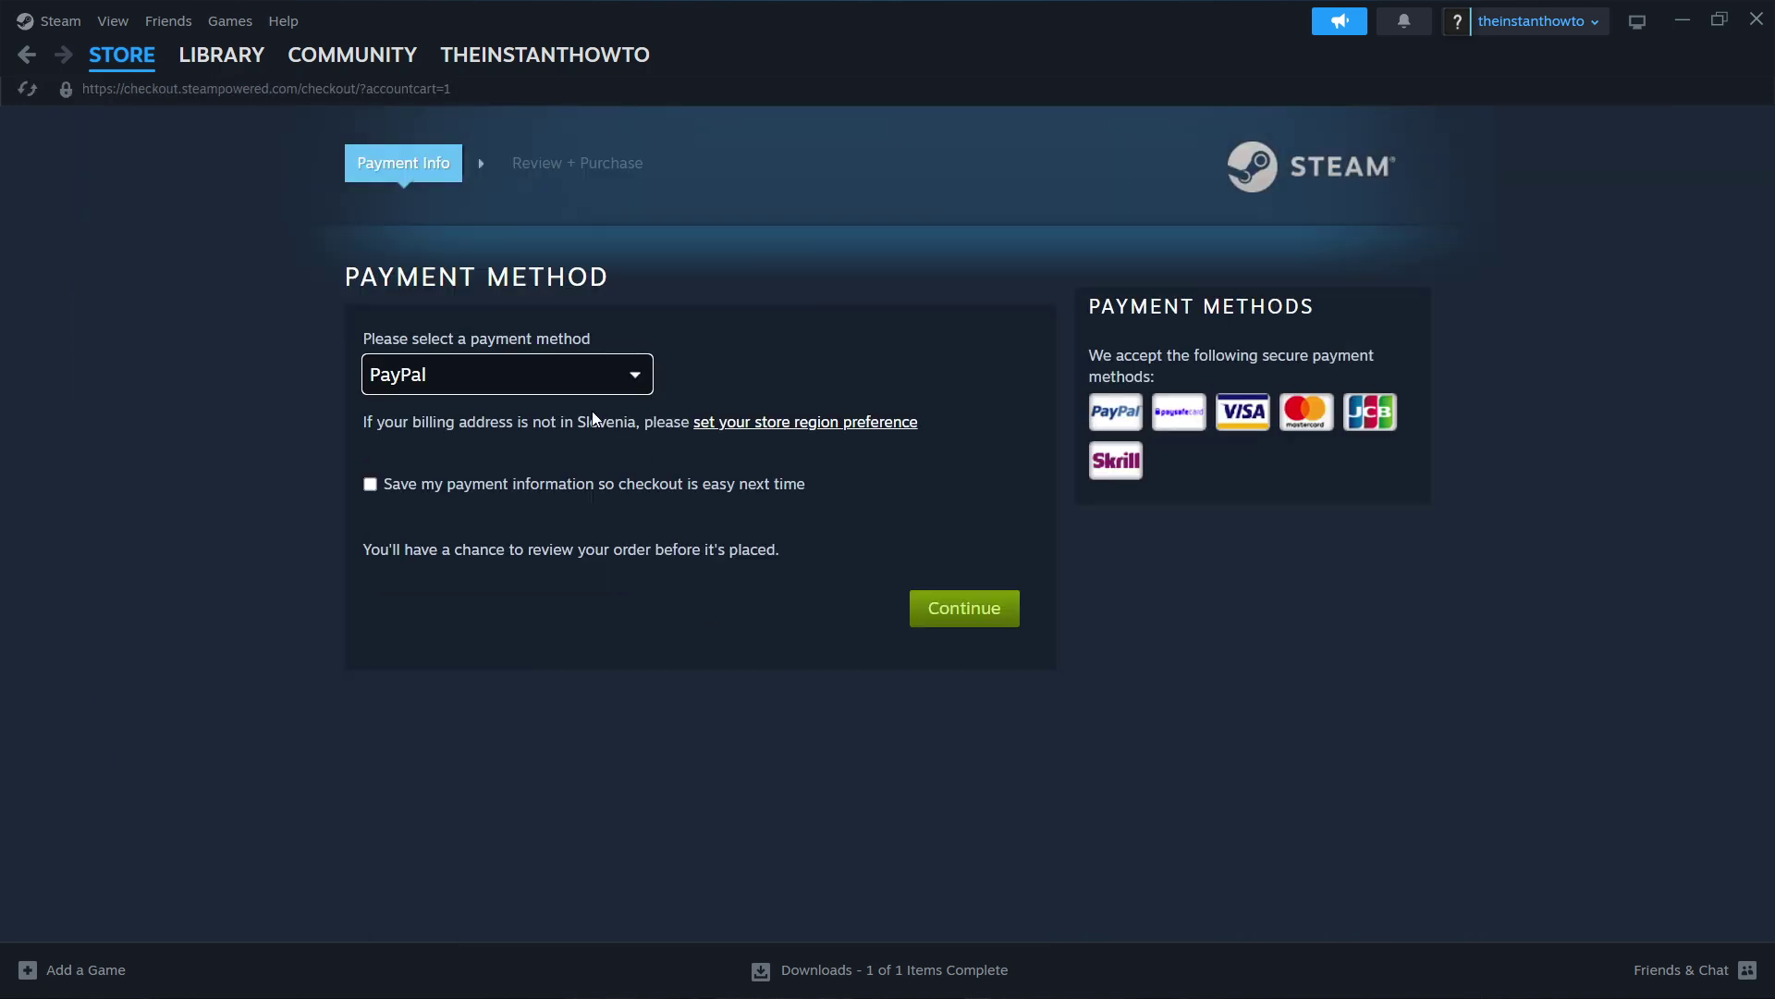
left_click(600, 385)
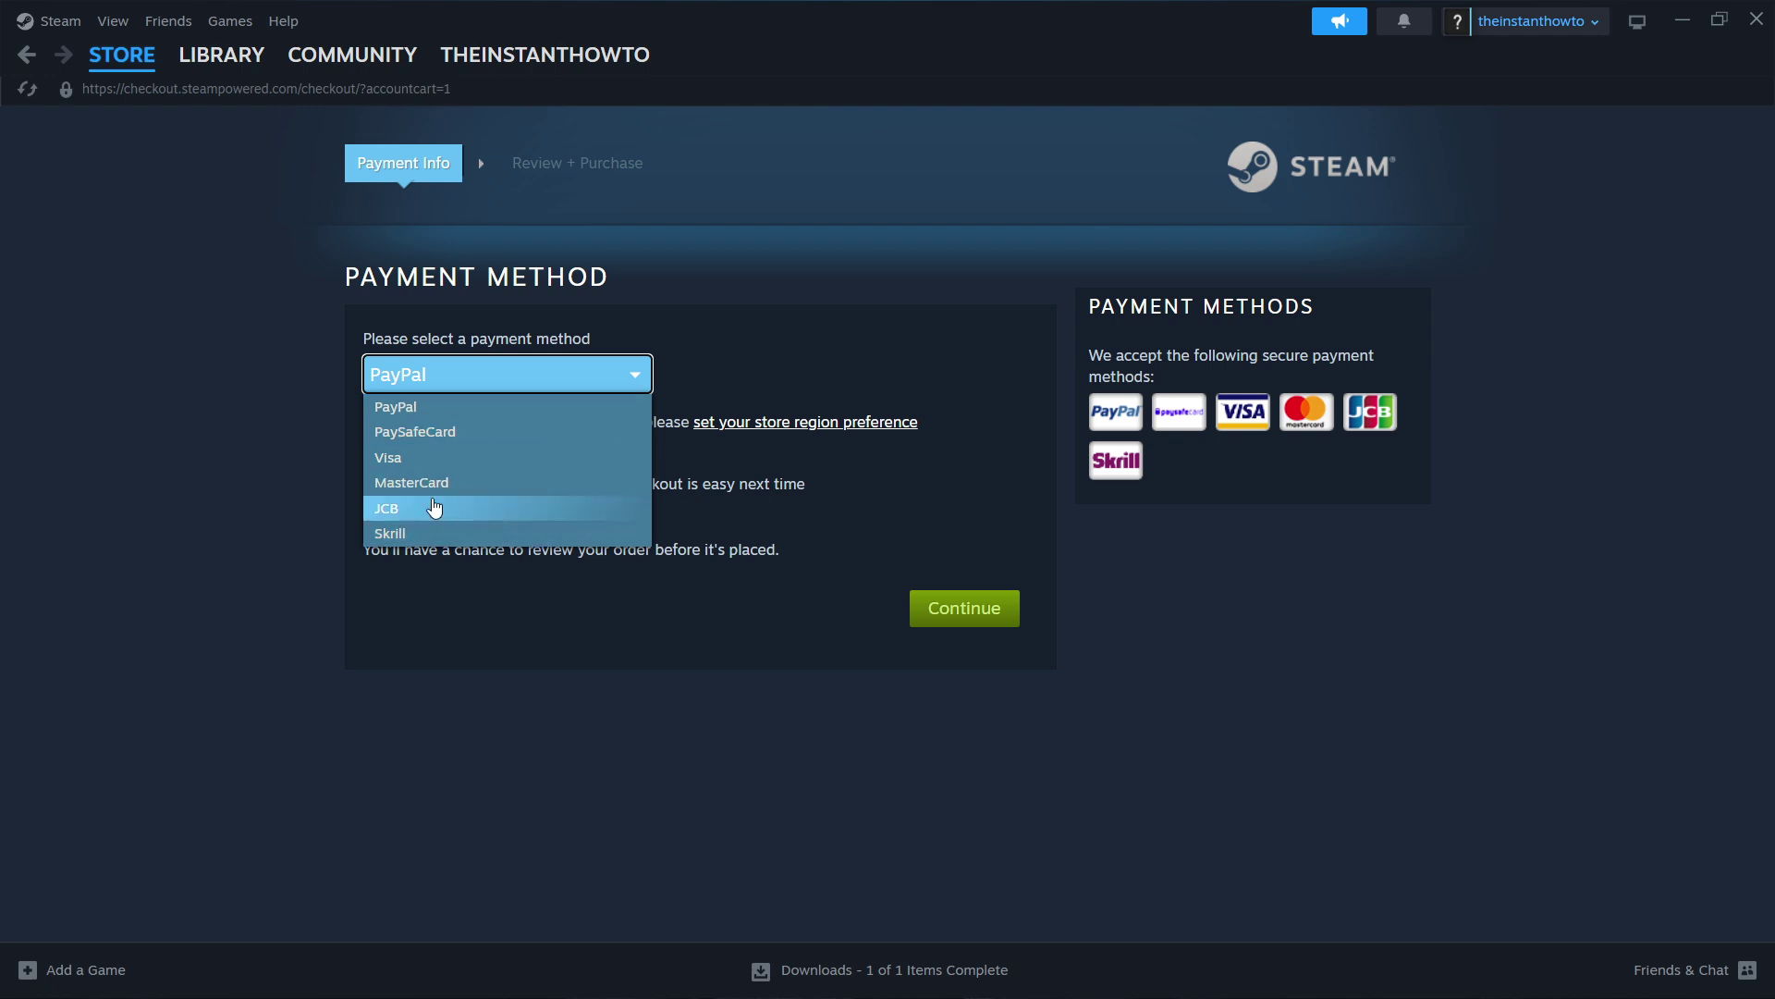
left_click(460, 407)
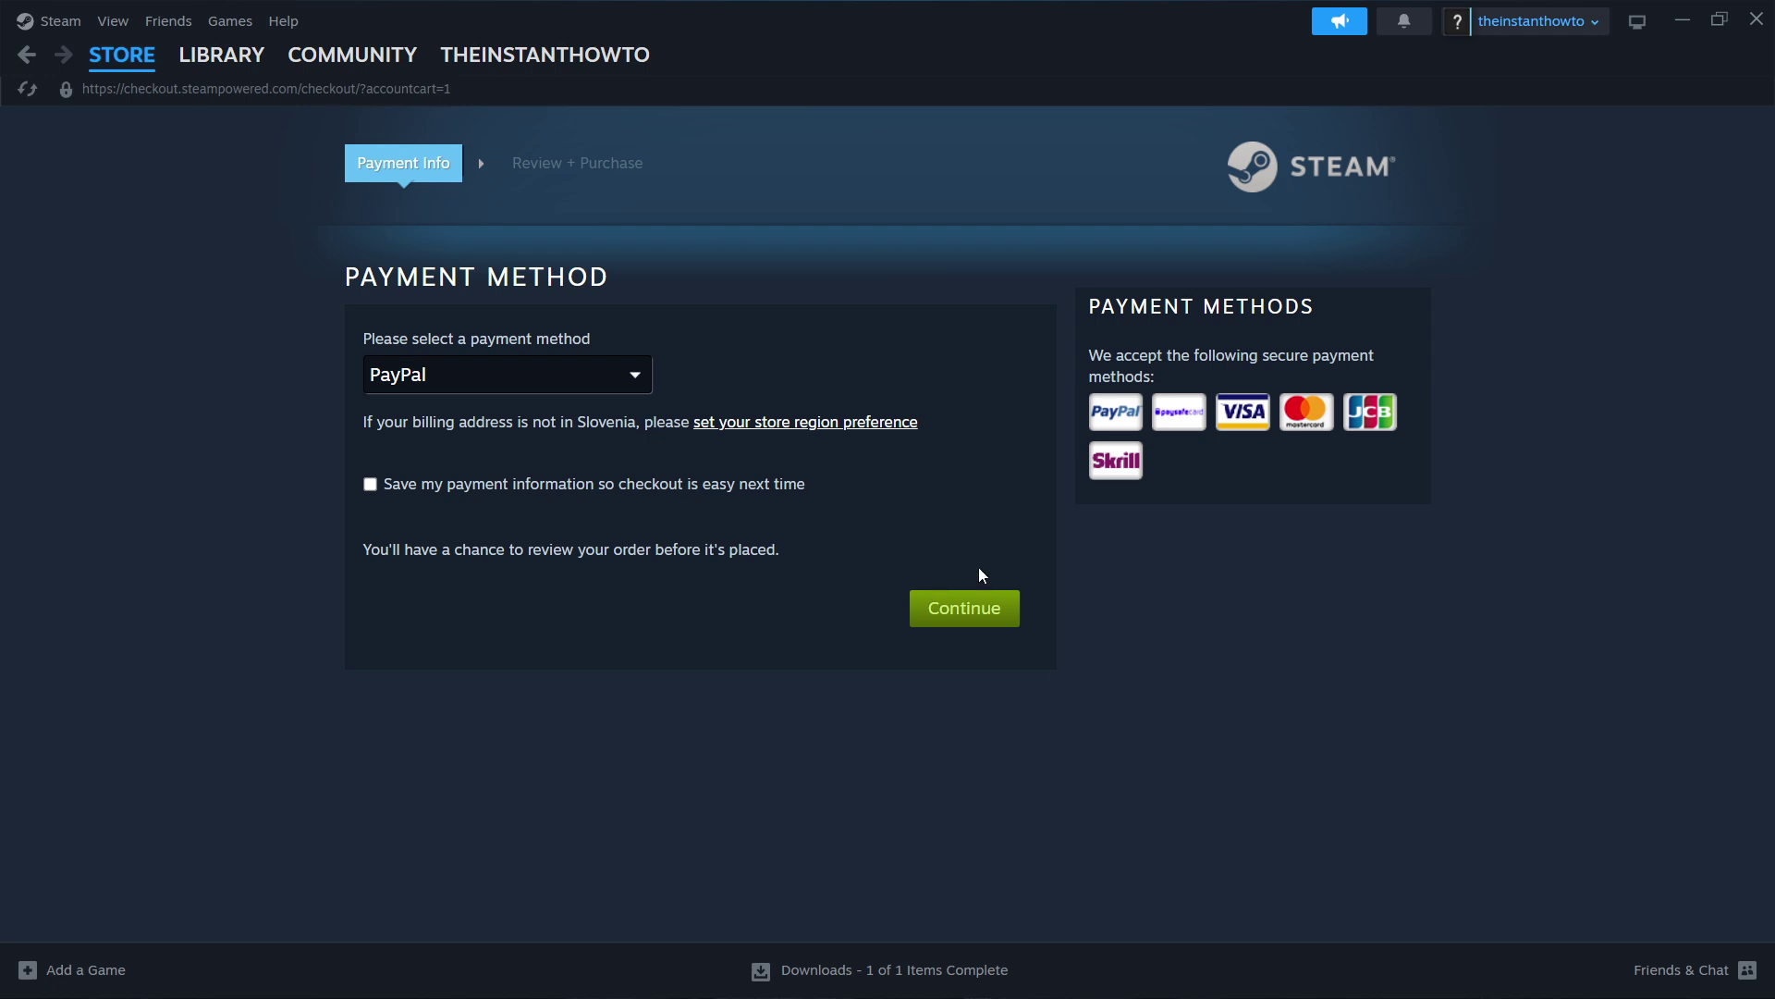
left_click(200, 56)
Step: Select Counter-Strike 2 in the Library and bring up its 45.16 GB install dialog
left_click(95, 166)
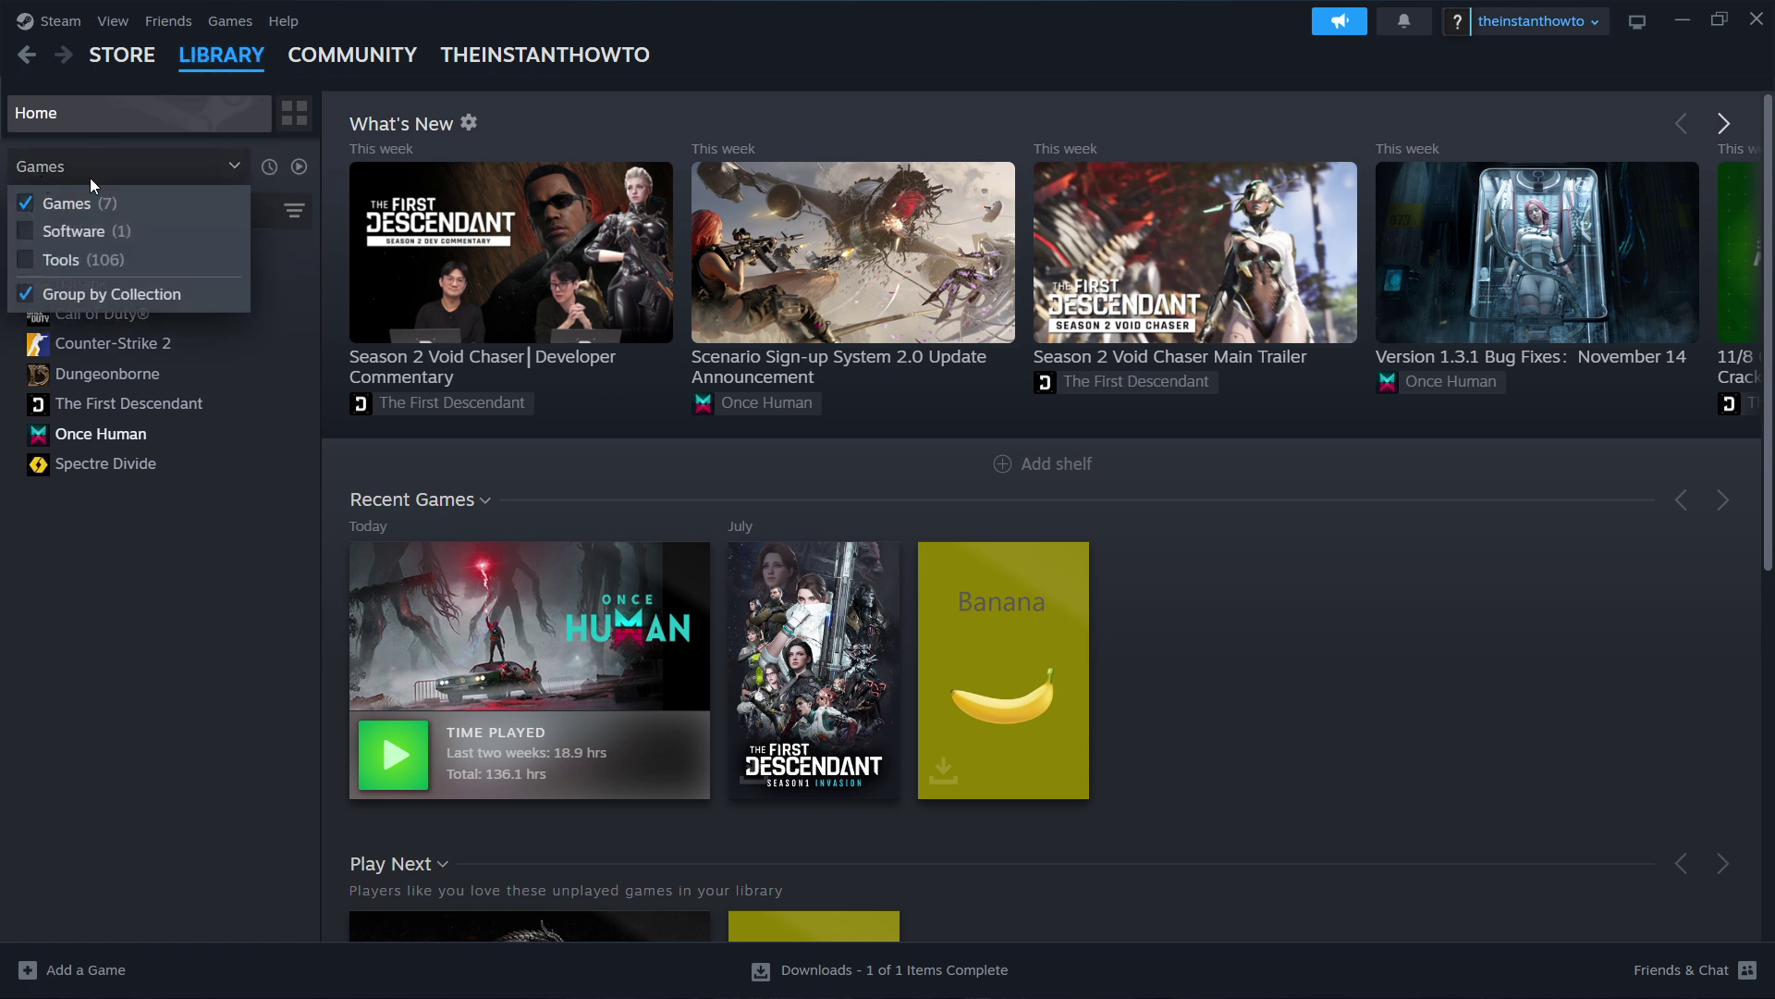
left_click(107, 163)
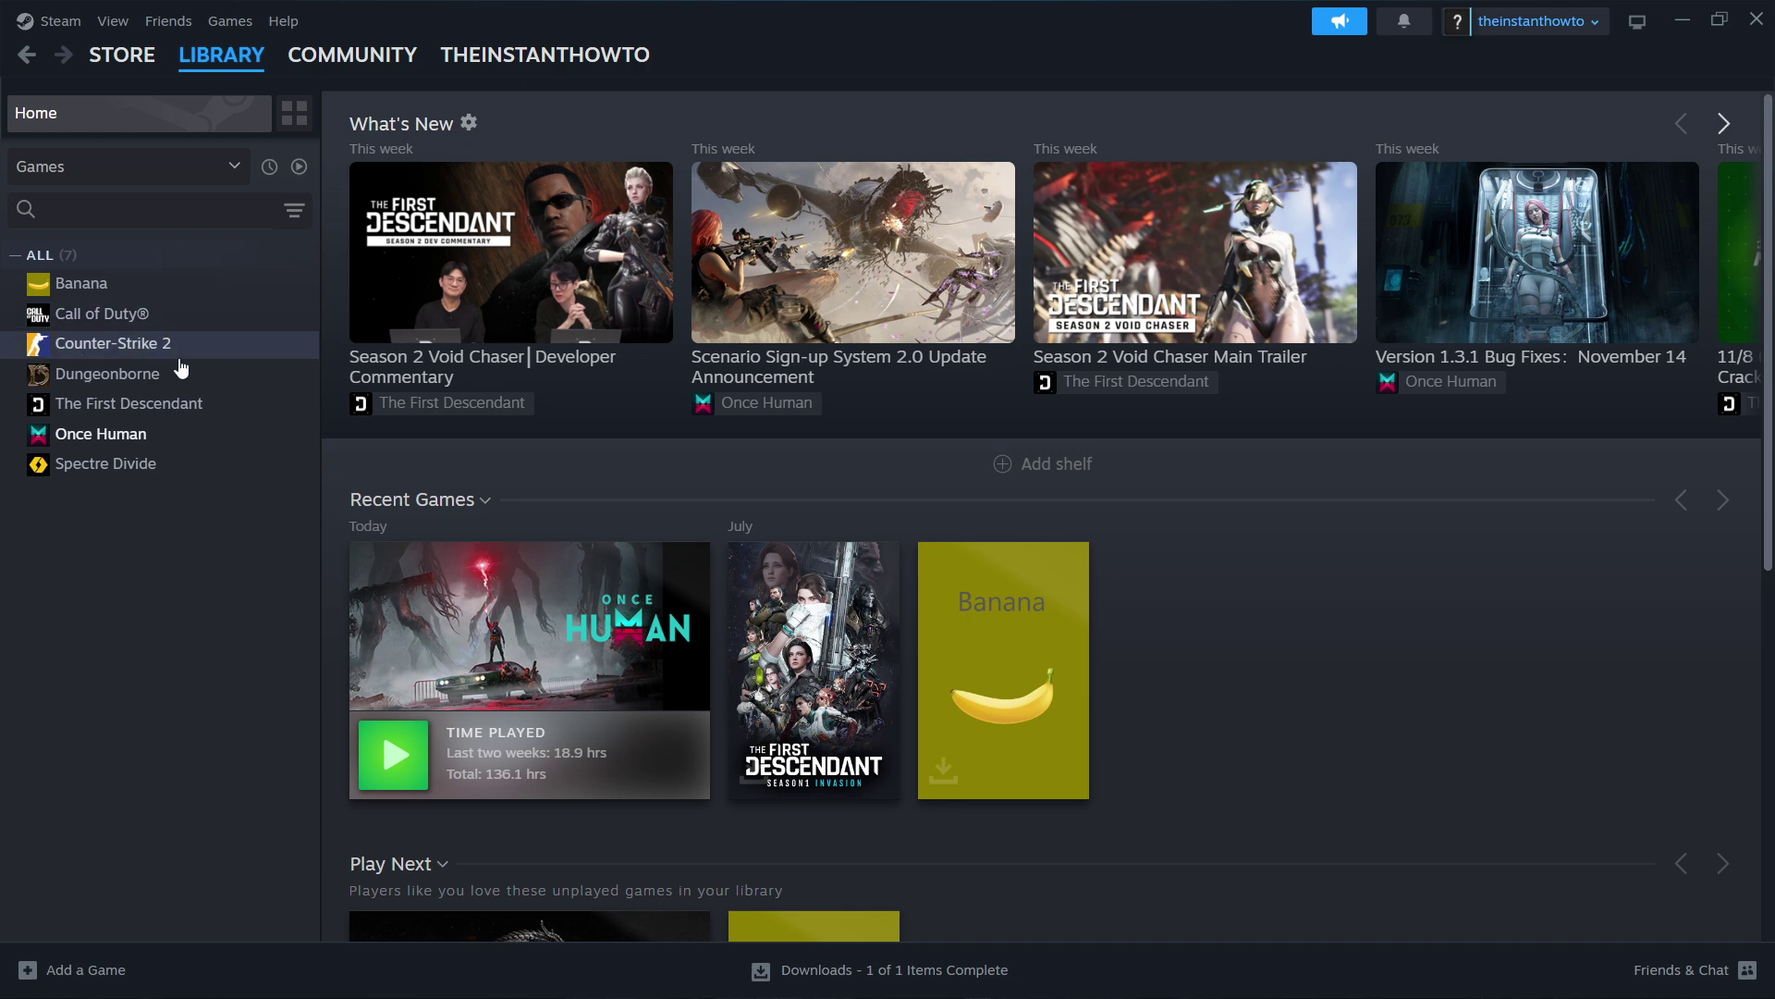
left_click(142, 354)
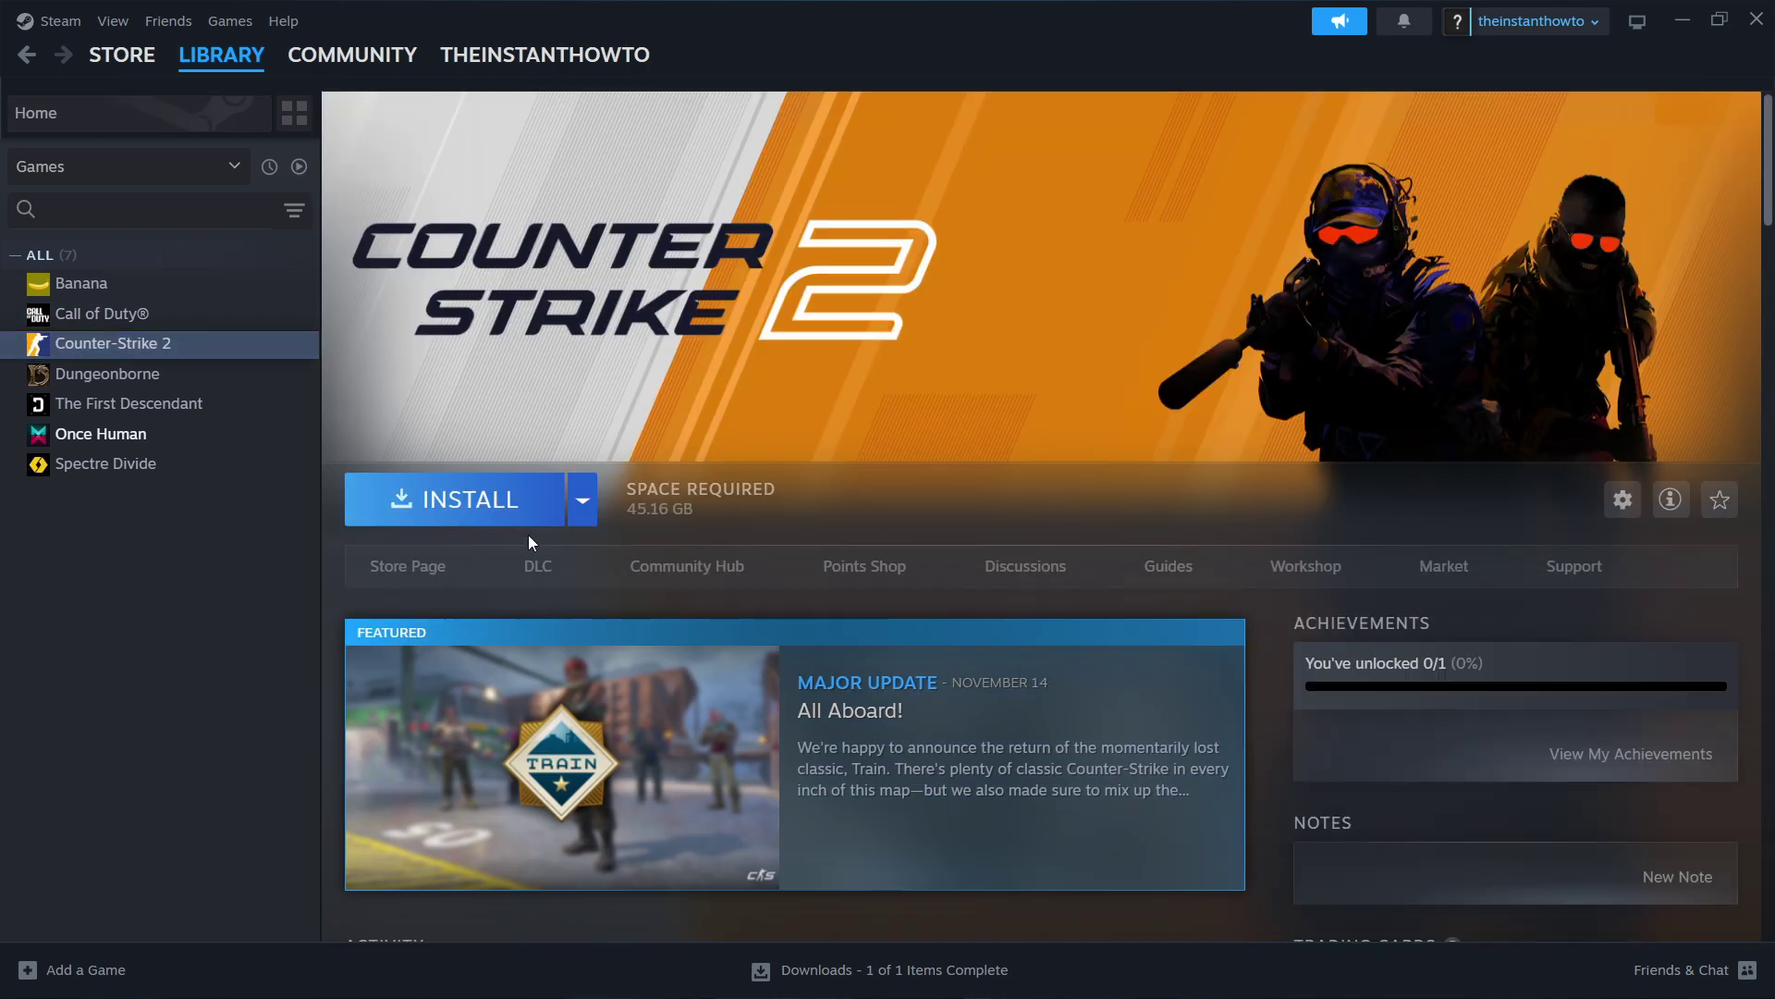
left_click(473, 500)
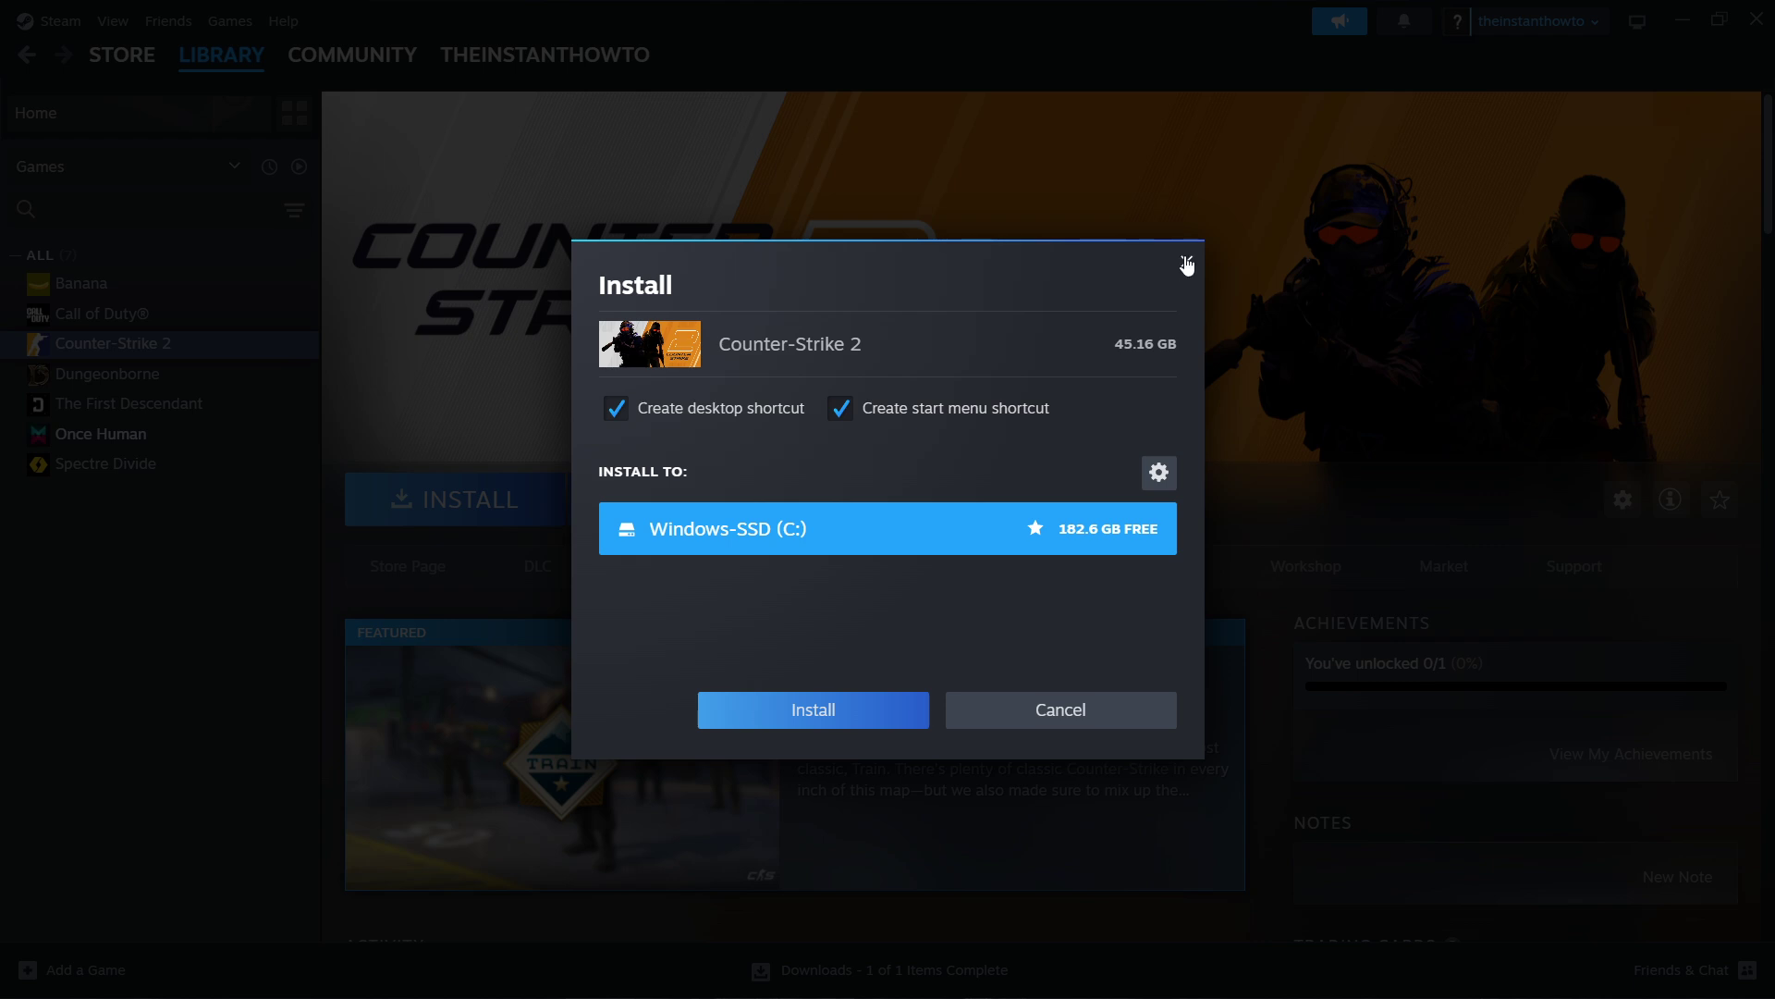
Step: Cancel the Counter-Strike 2 install and open Once Human's library page
left_click(1188, 268)
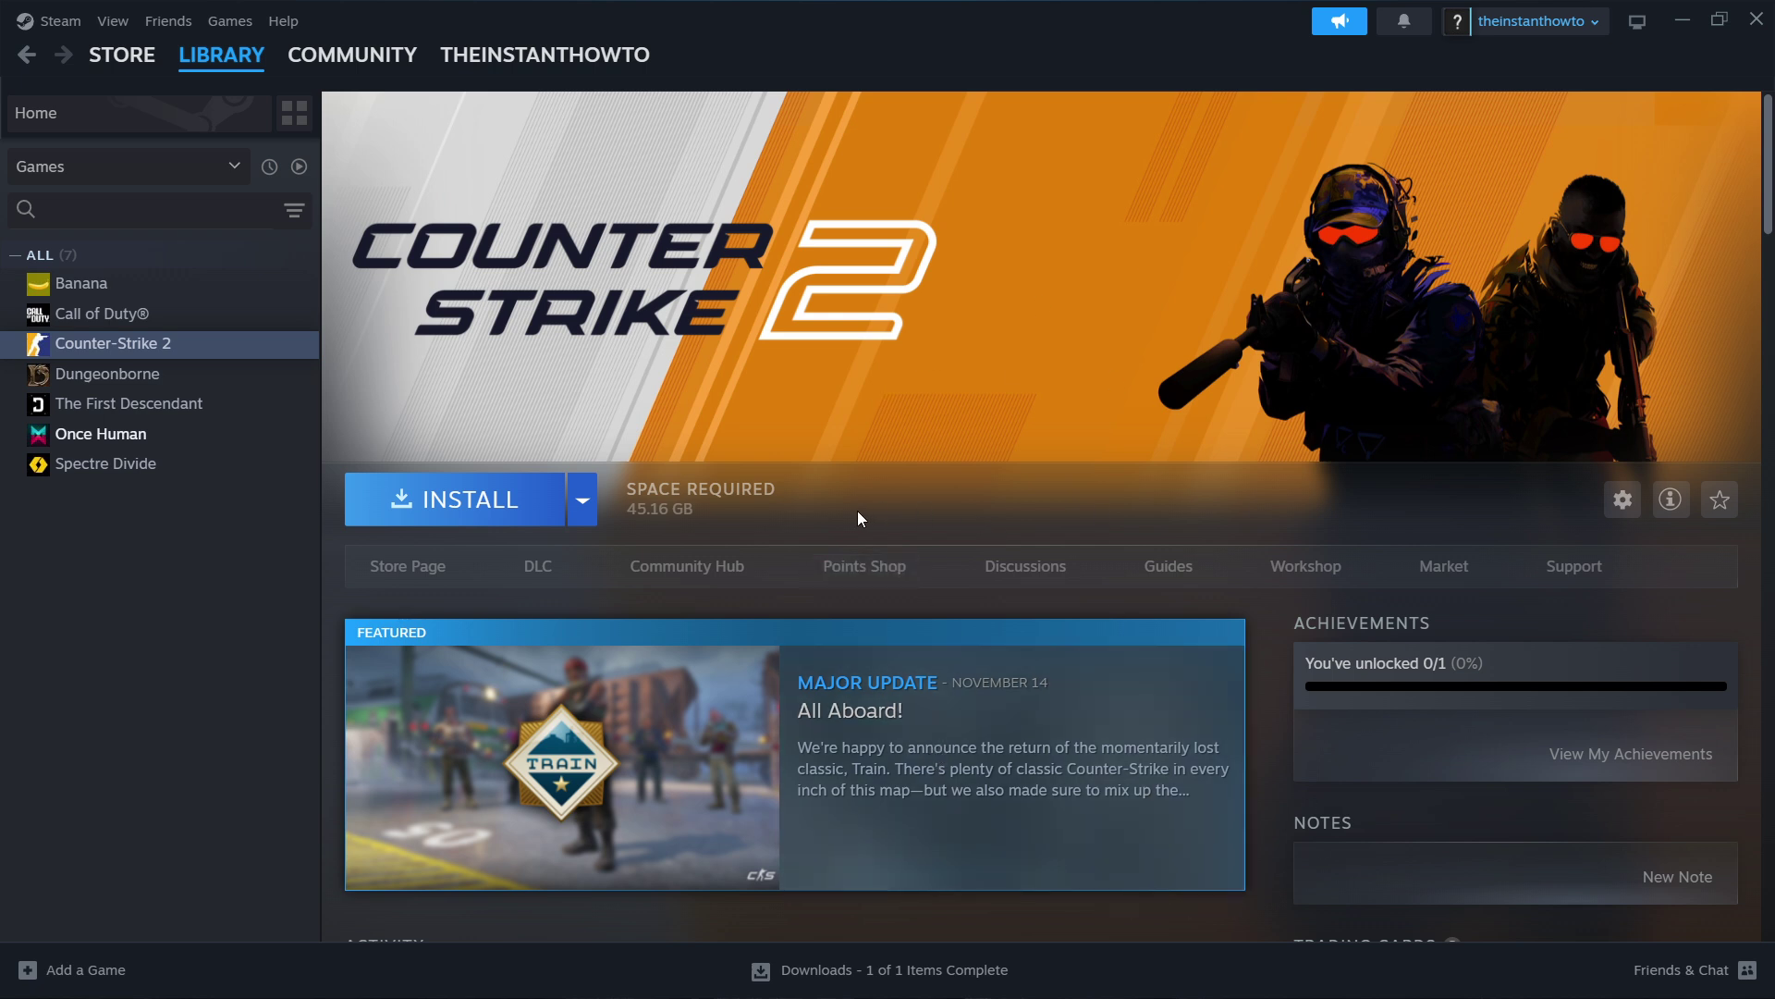
left_click(120, 436)
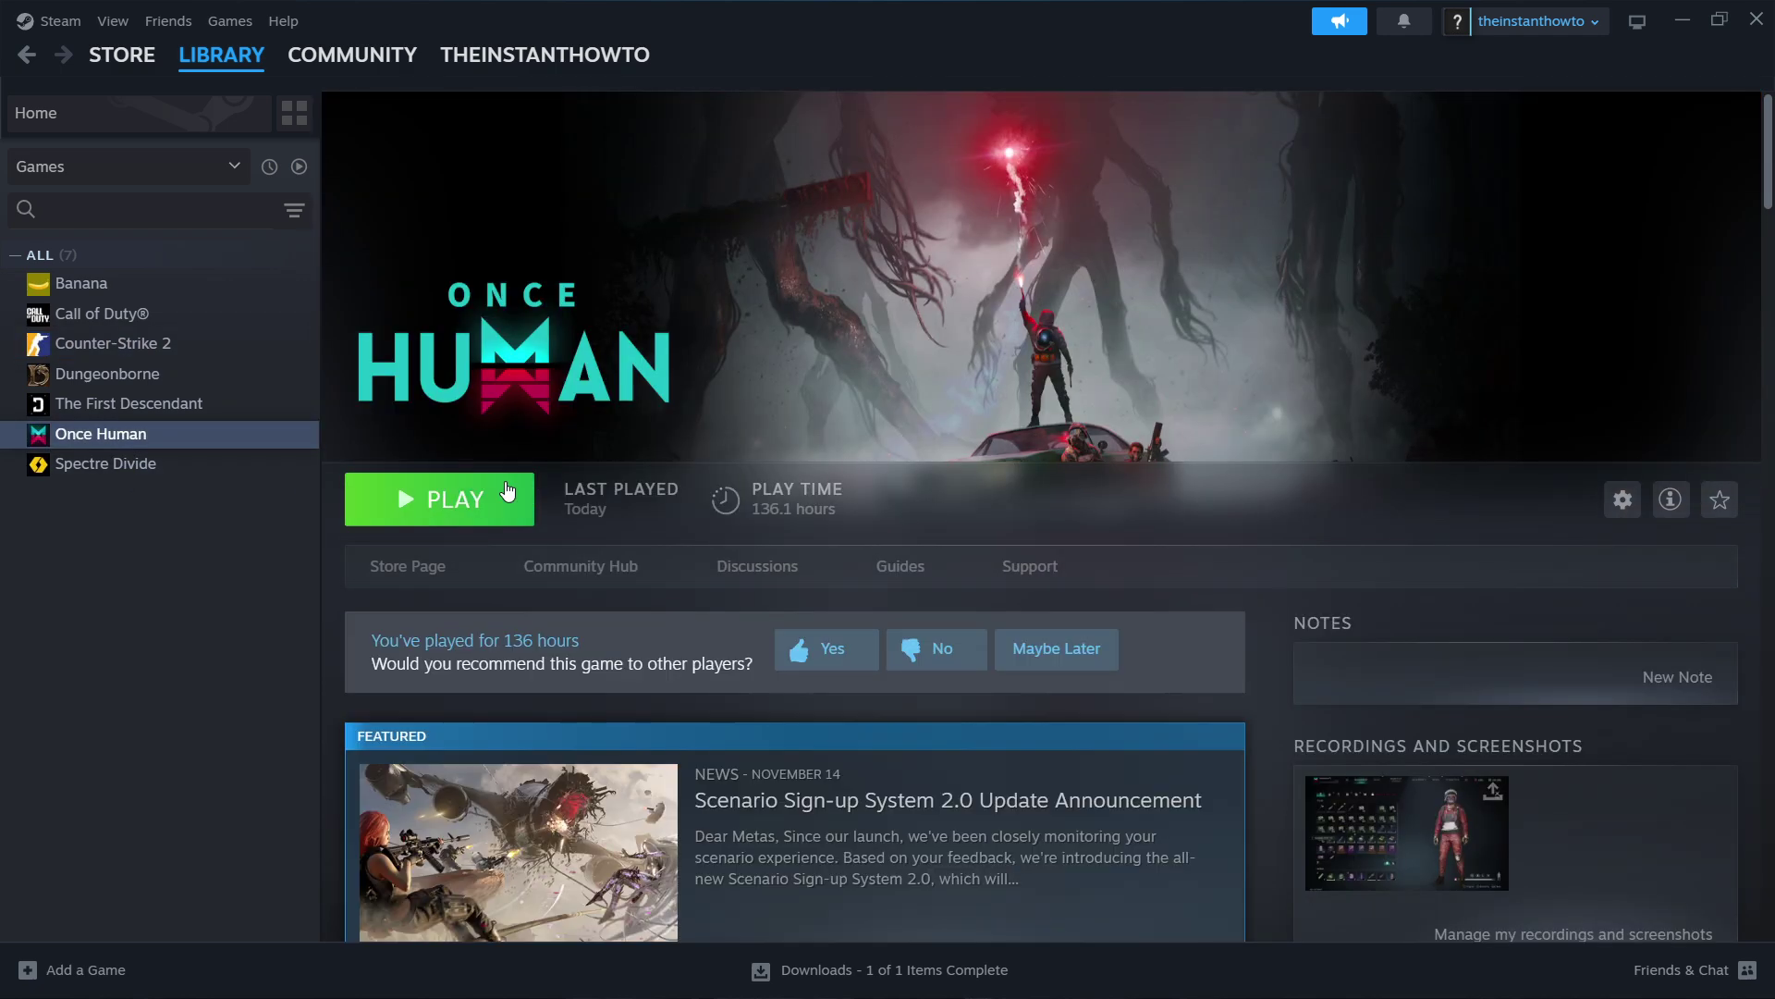